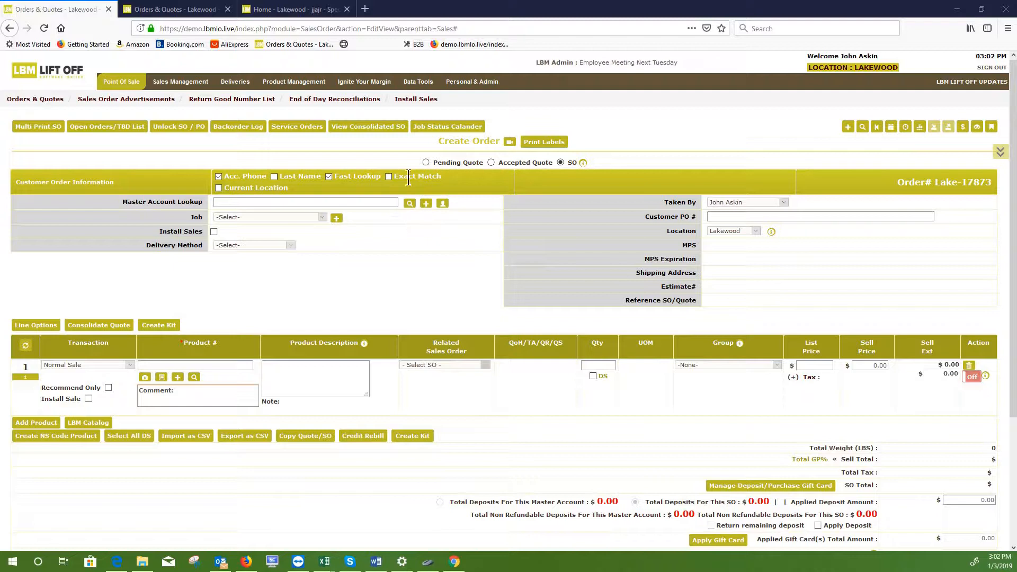
# Step: Open the Users list in the Users & Access Management settings
pyautogui.moveTo(461, 83)
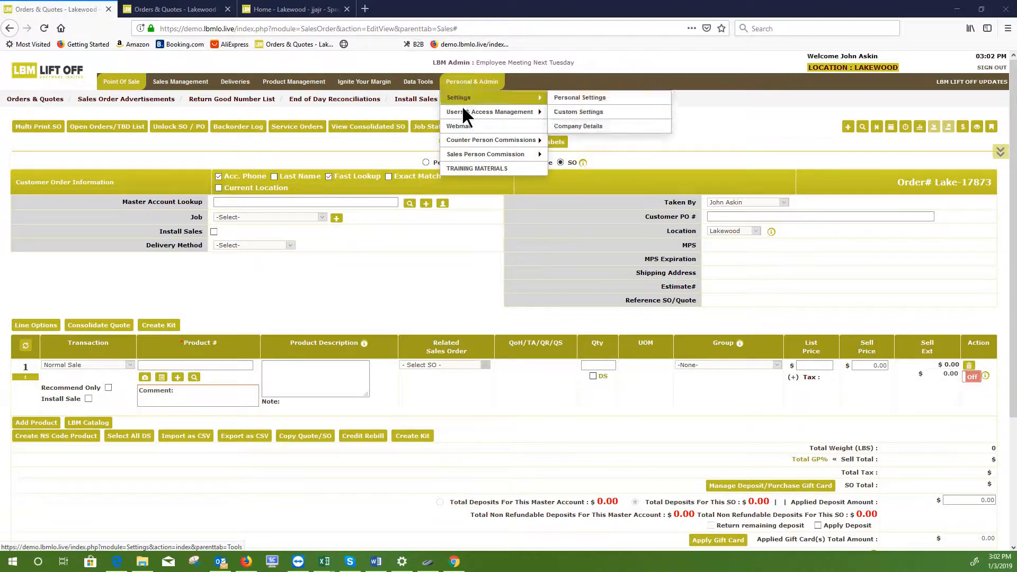
pyautogui.moveTo(467, 114)
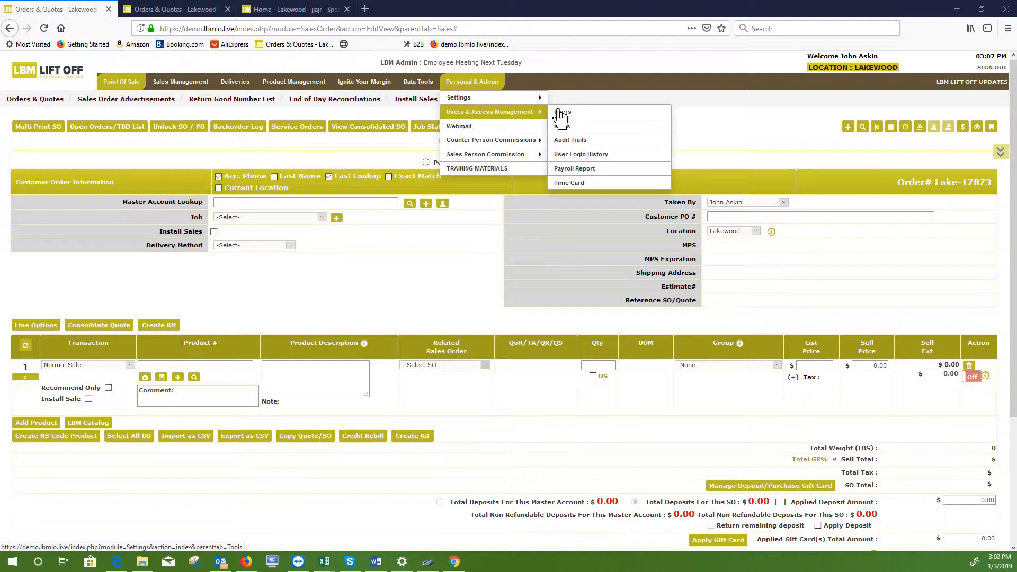
pyautogui.click(560, 114)
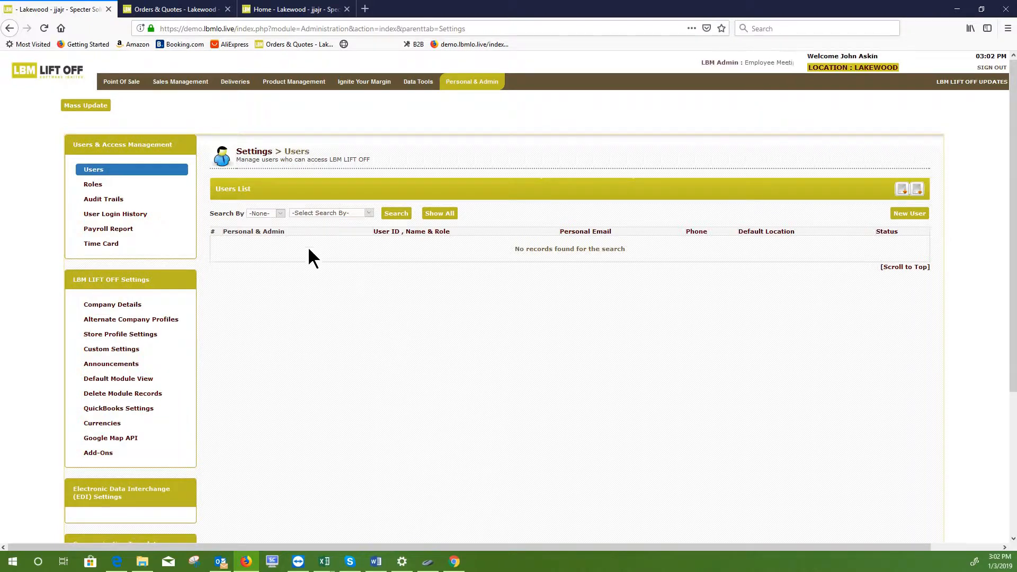
# Step: Search the Users list by role for VP Sales
pyautogui.click(281, 213)
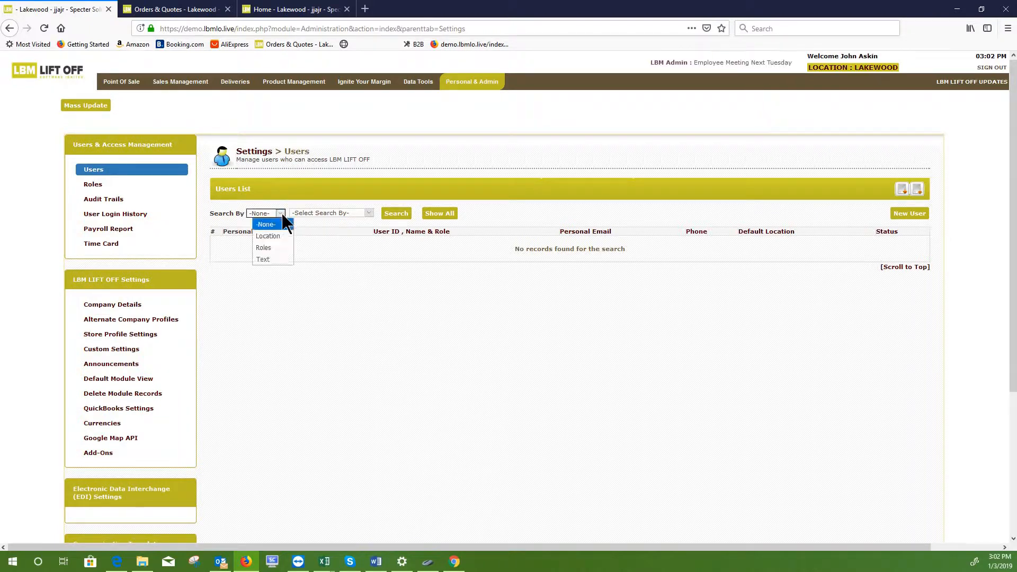
pyautogui.click(276, 245)
pyautogui.click(369, 213)
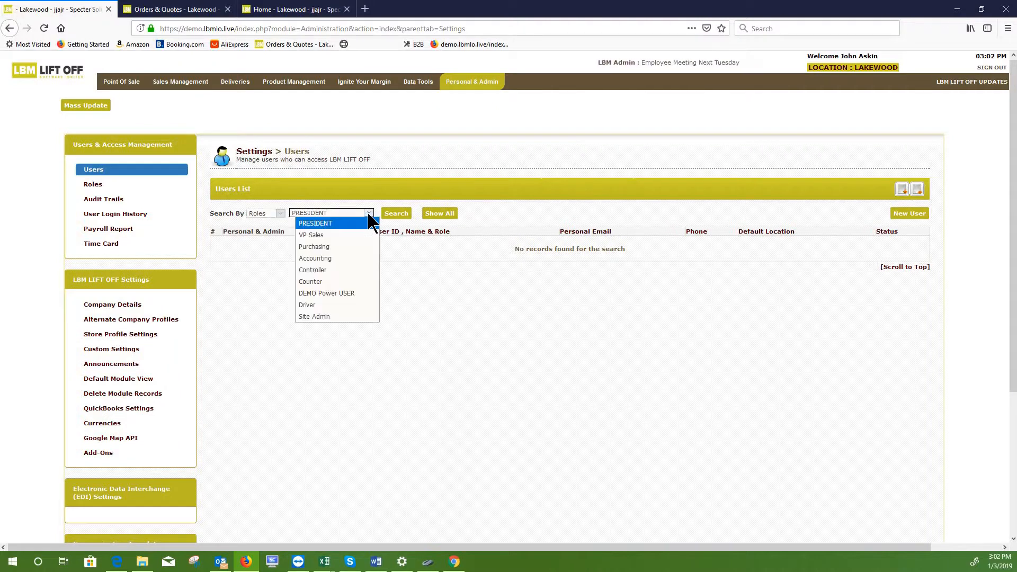
pyautogui.click(350, 234)
pyautogui.click(398, 218)
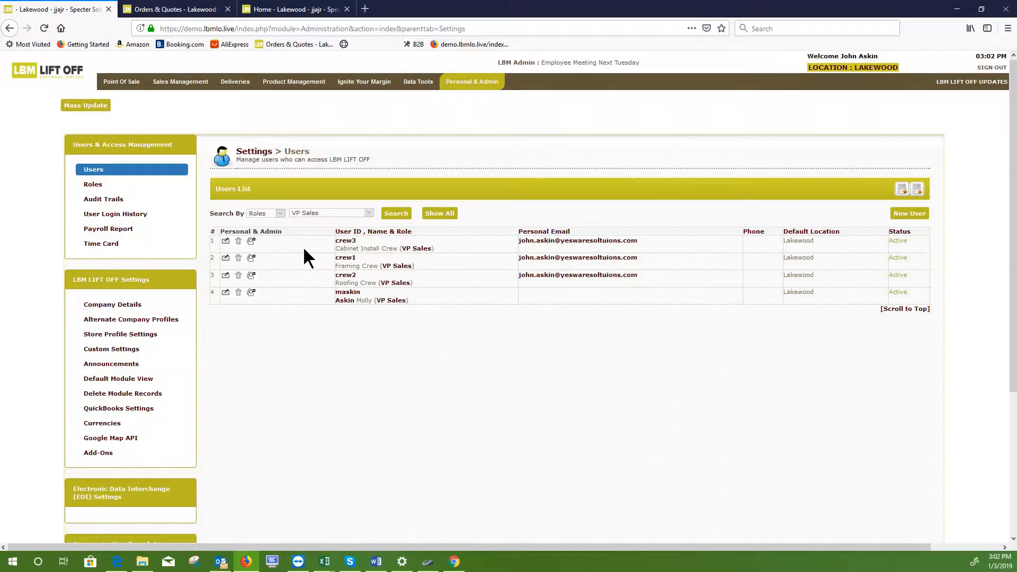
# Step: Search the Users list by text, entering a person's first name
pyautogui.click(278, 212)
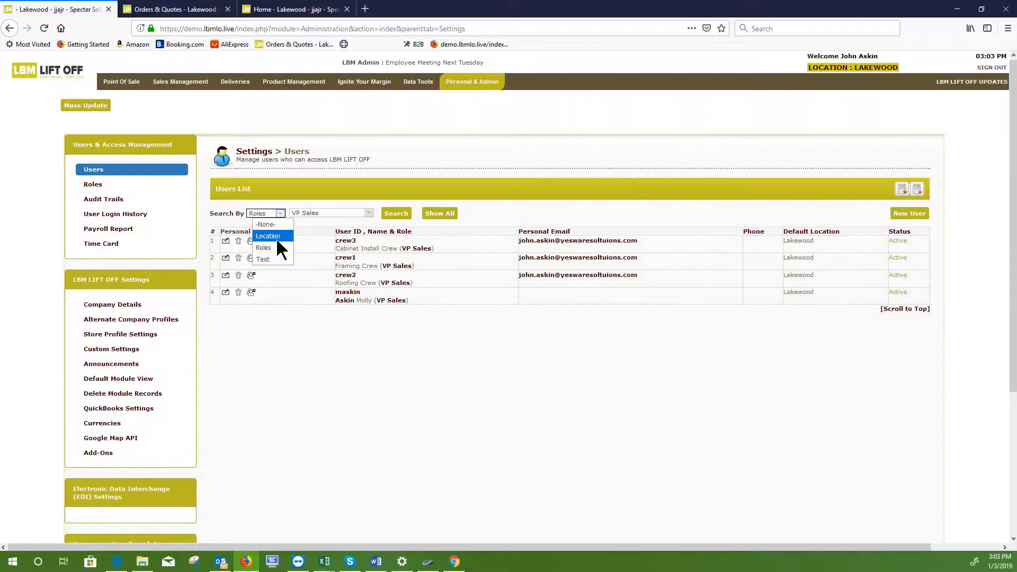
pyautogui.click(269, 259)
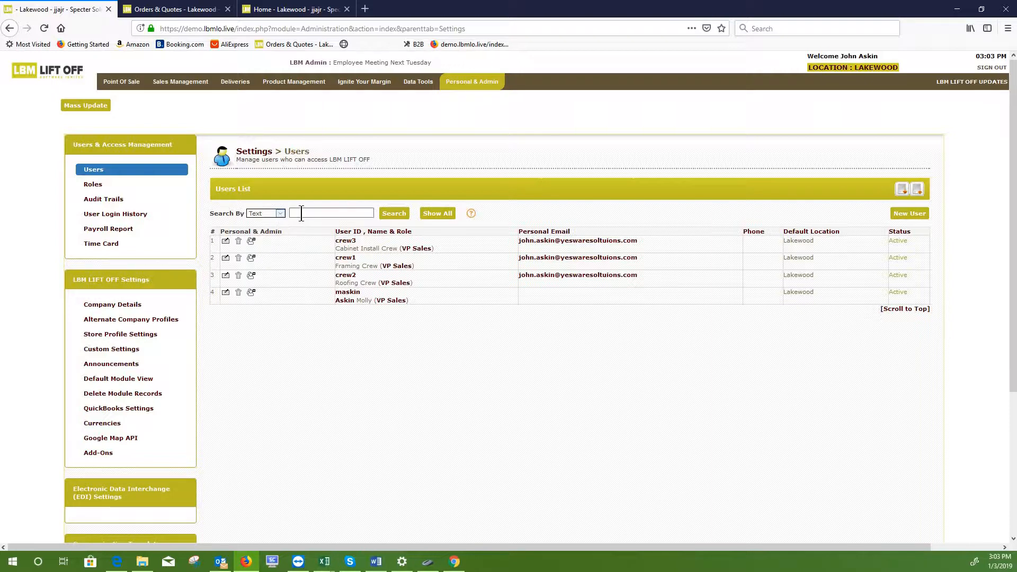
pyautogui.click(301, 213)
pyautogui.write('John')
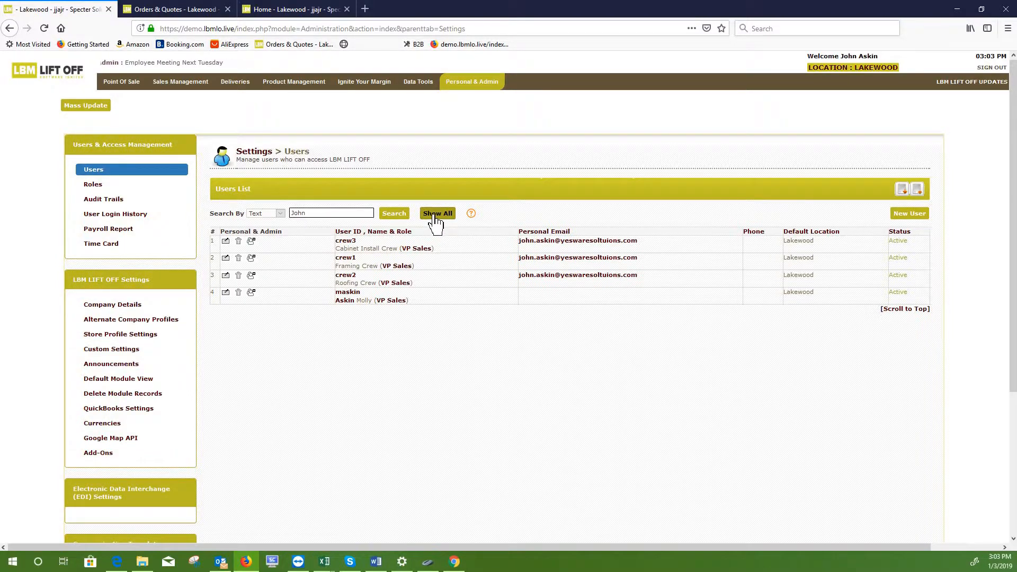
pyautogui.click(395, 214)
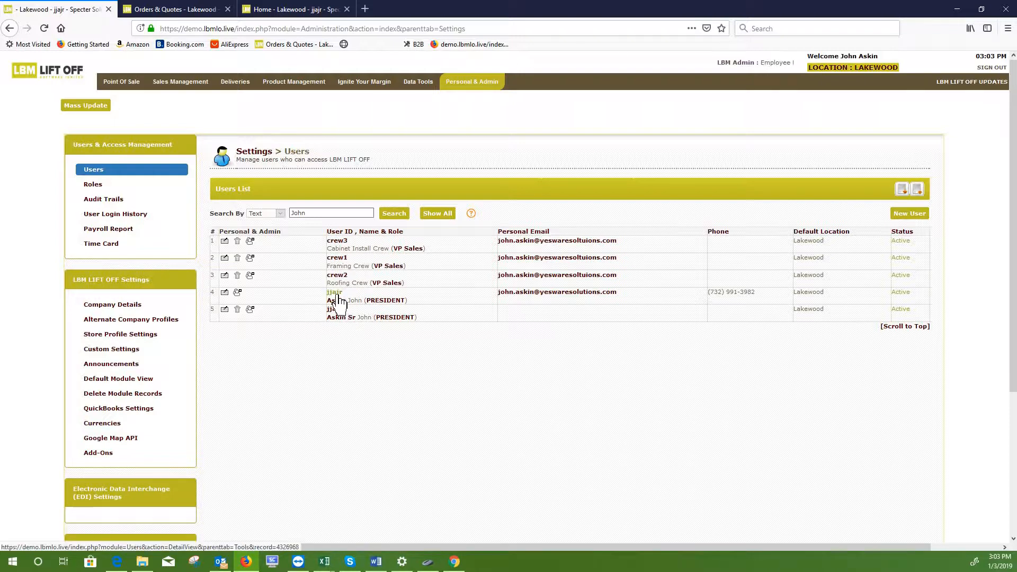
# Step: Search the Users list by role for Counter
pyautogui.click(281, 212)
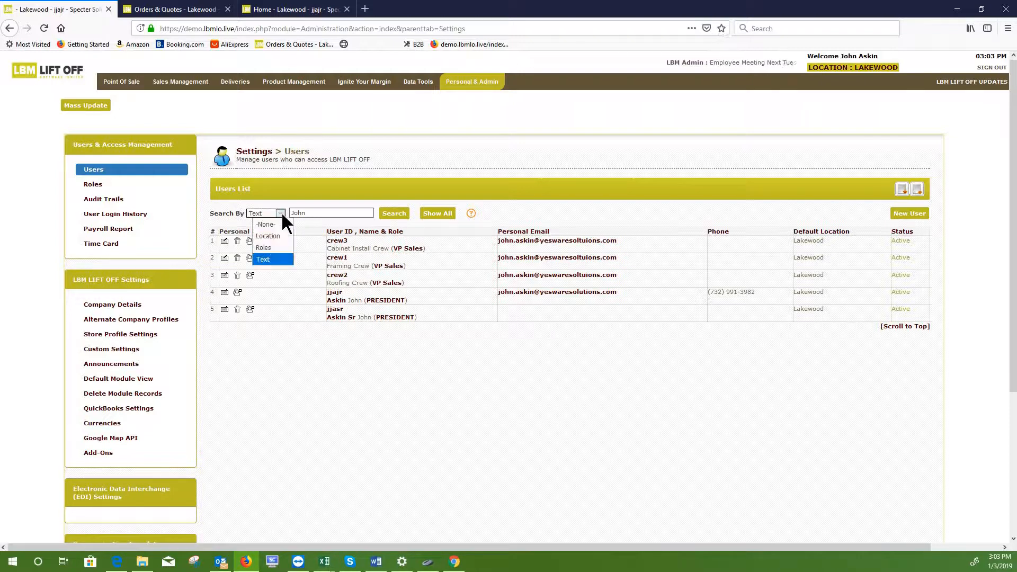
pyautogui.click(262, 247)
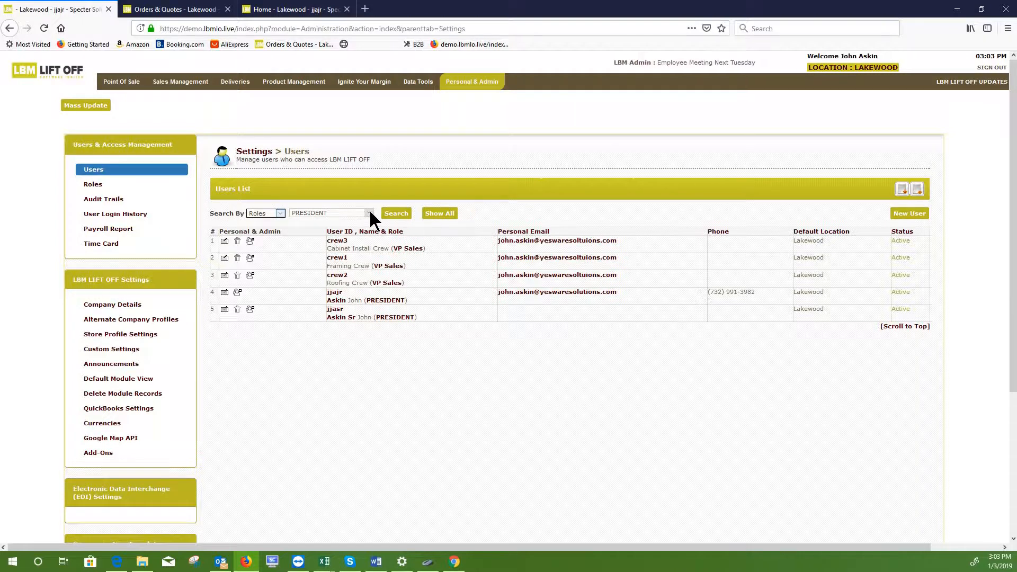
pyautogui.click(370, 212)
pyautogui.press('Return')
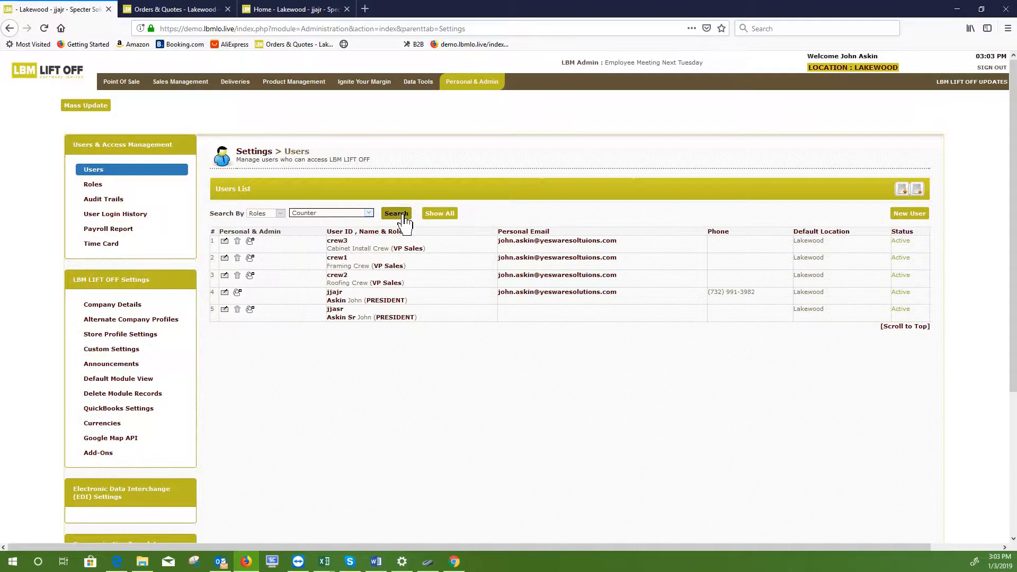
pyautogui.click(396, 214)
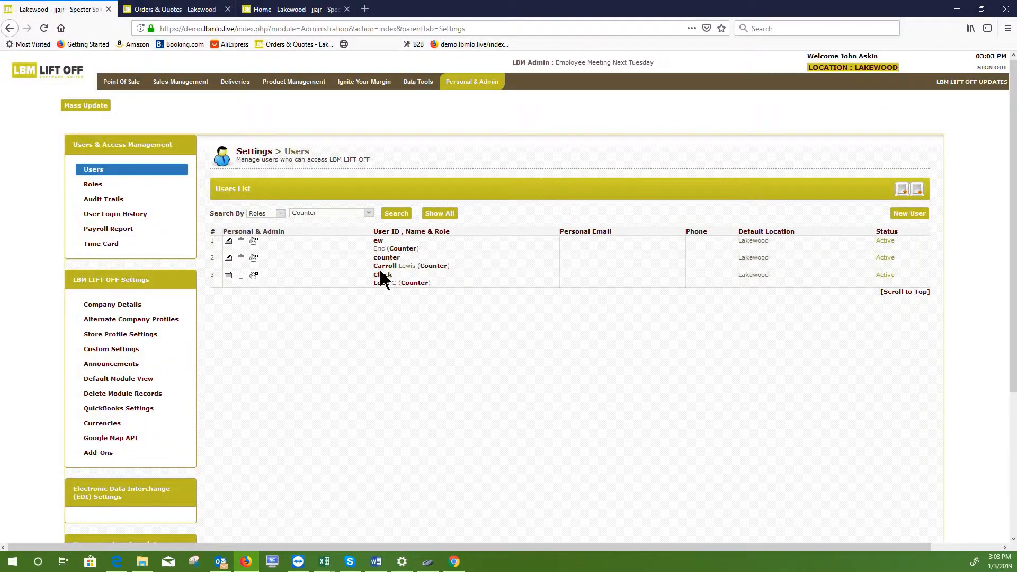
# Step: Open the details of the user with login name counter and review the login, preference and personal information sections
pyautogui.click(385, 258)
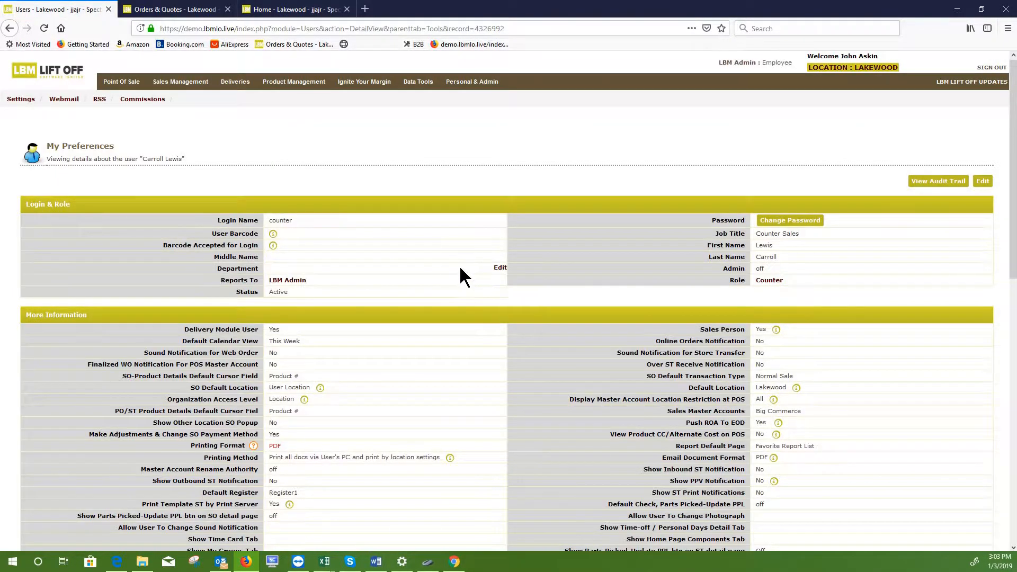
pyautogui.scroll(-3, 460, 265)
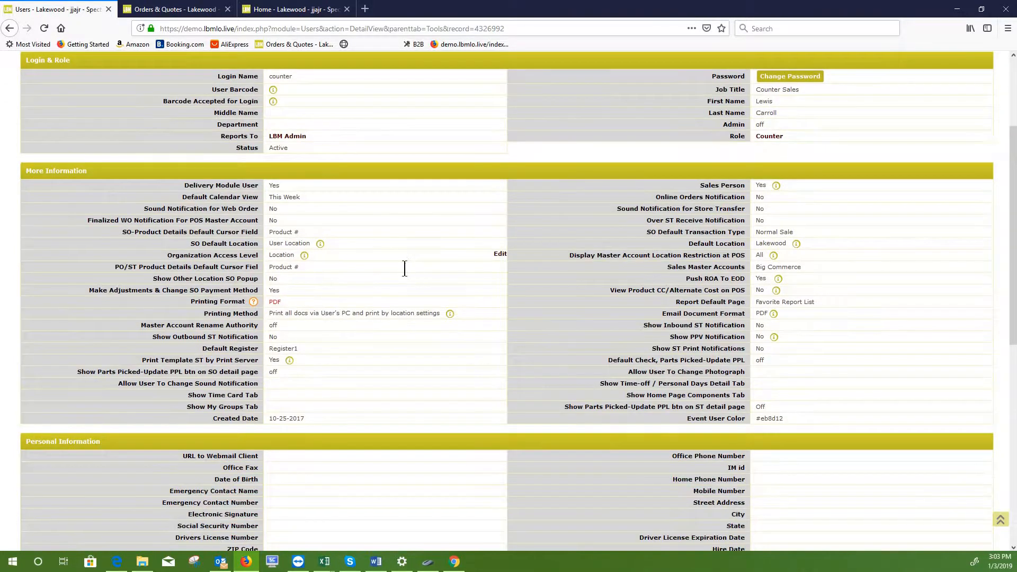
pyautogui.scroll(-3, 415, 265)
pyautogui.scroll(4, 423, 335)
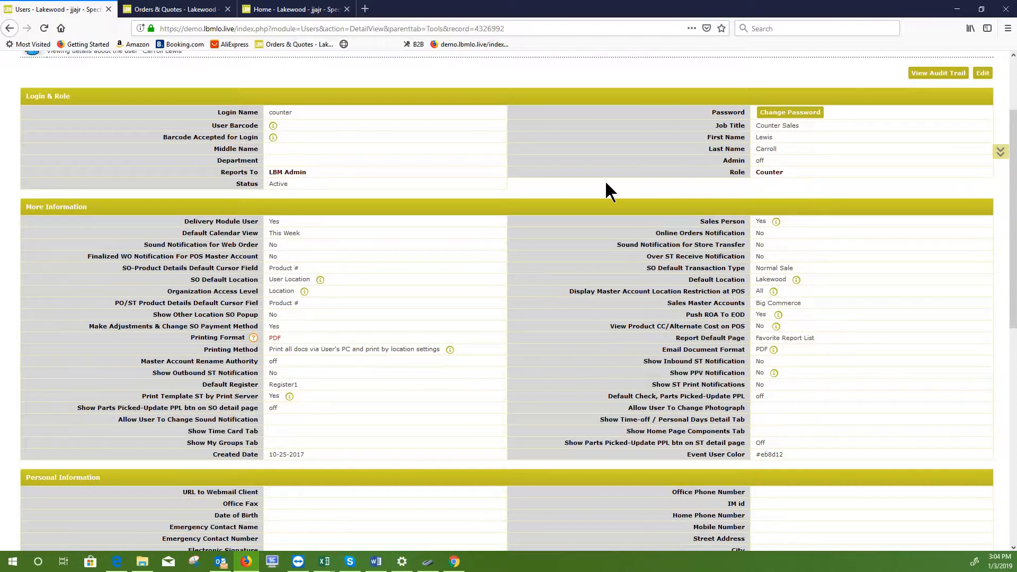
pyautogui.scroll(-5, 504, 272)
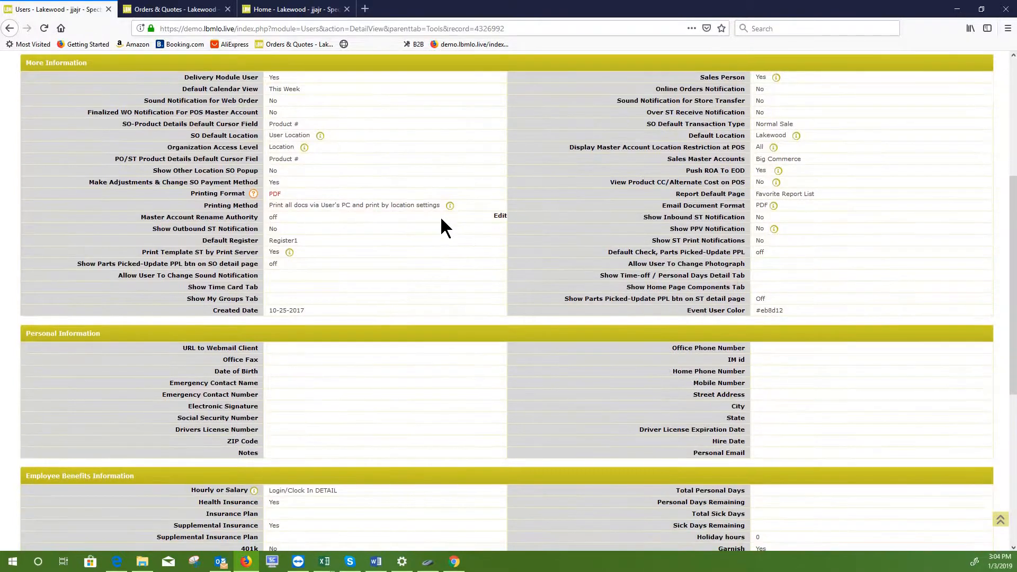
pyautogui.scroll(1, 402, 180)
pyautogui.scroll(5, 742, 143)
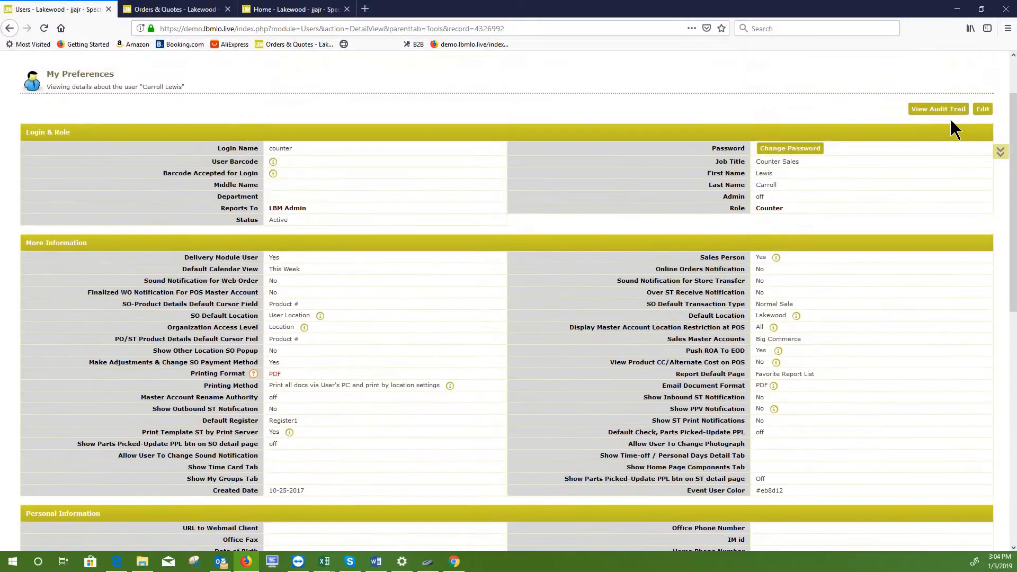
# Step: Edit the counter user's details and choose Product # as the SO-Product Details Default Cursor Field
pyautogui.click(983, 109)
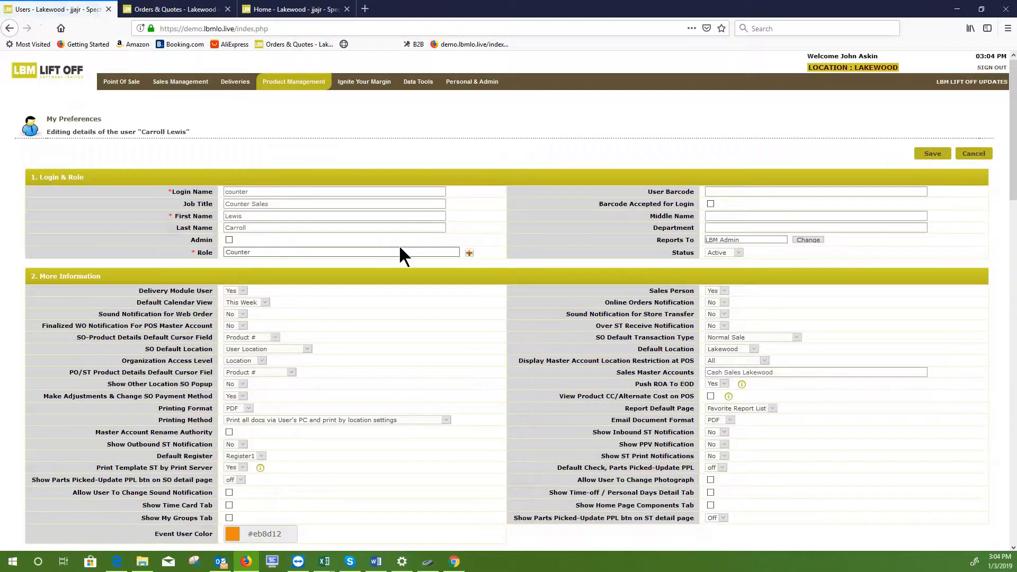
pyautogui.scroll(-3, 401, 249)
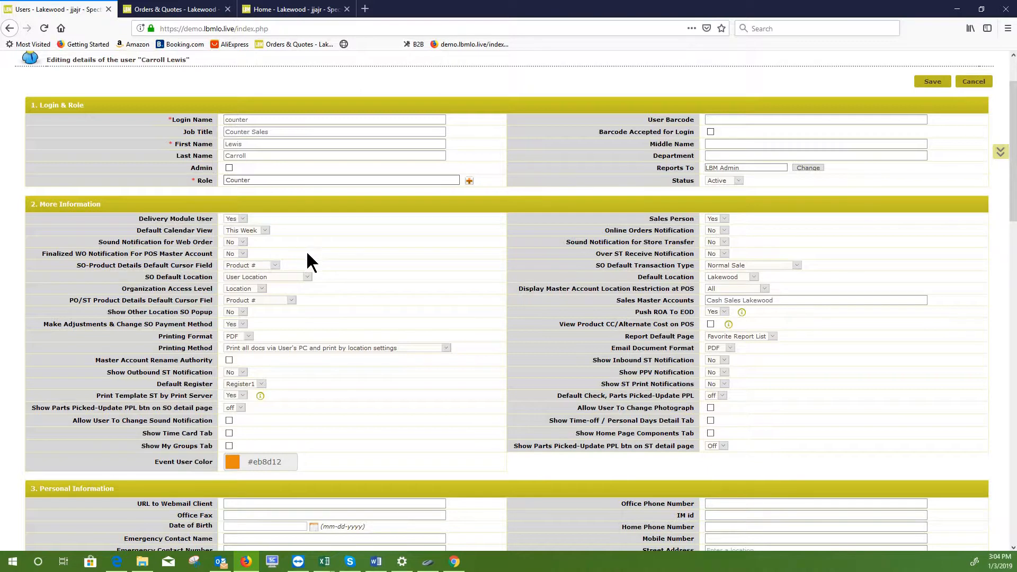
pyautogui.scroll(-1, 318, 264)
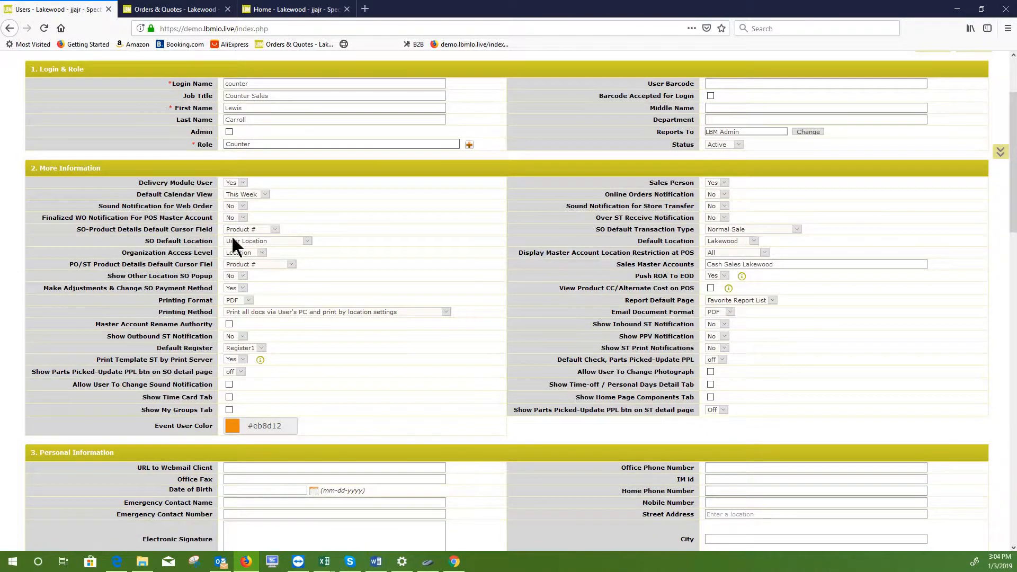
pyautogui.click(276, 230)
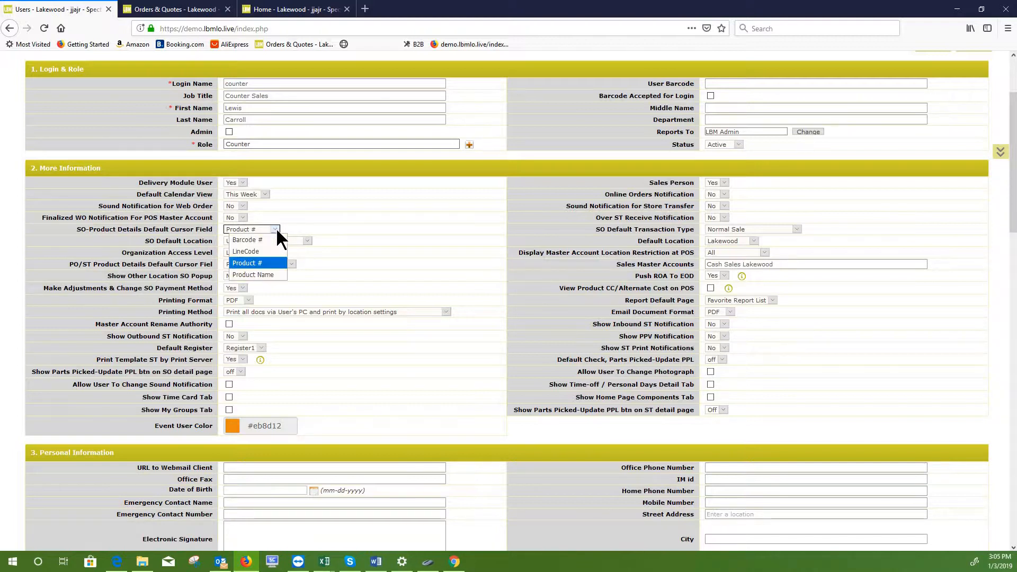
pyautogui.click(269, 264)
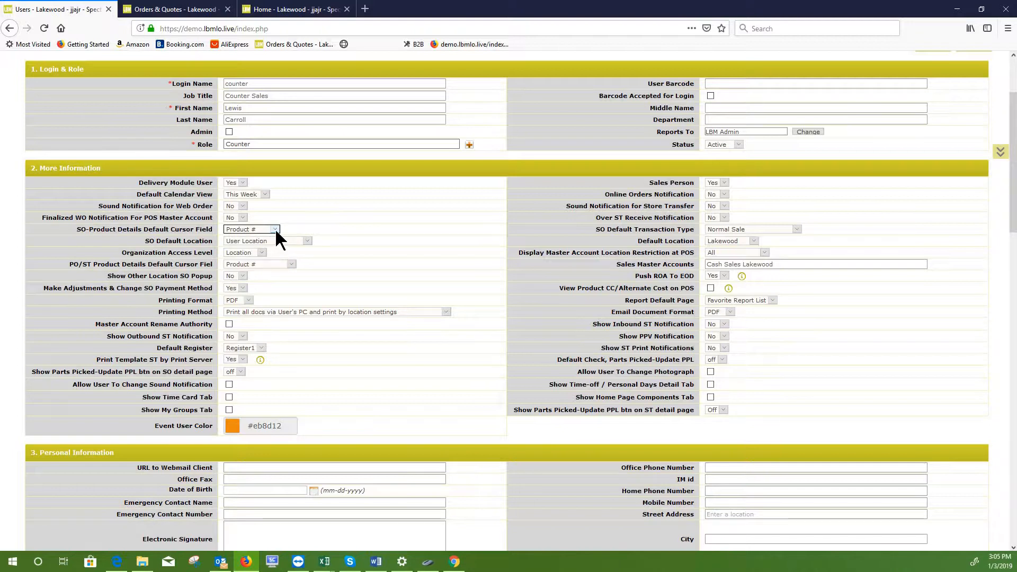
# Step: Switch to the open Create Order page and try to enter the first line's product fields without selecting a master account
pyautogui.click(172, 11)
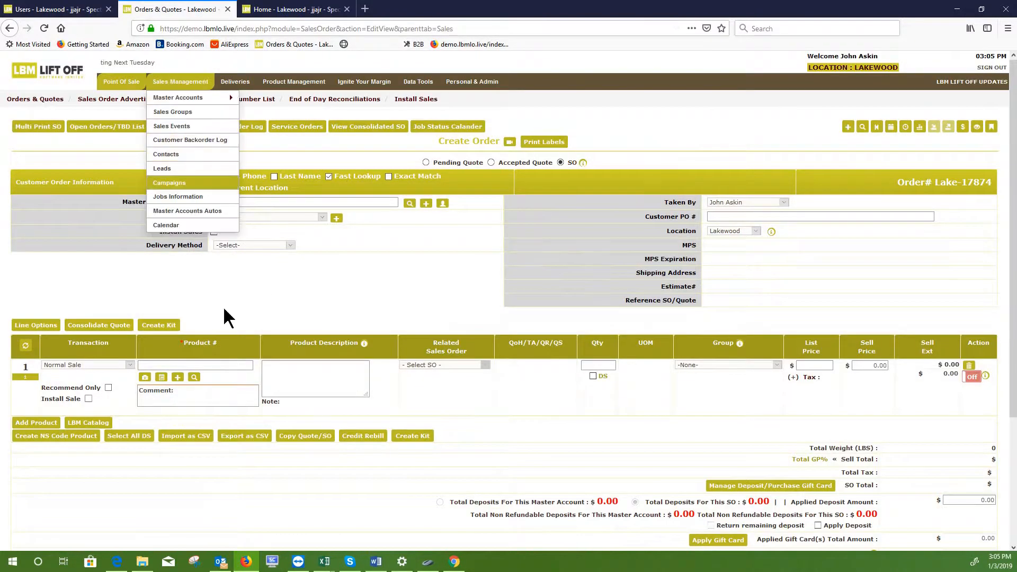
pyautogui.click(185, 364)
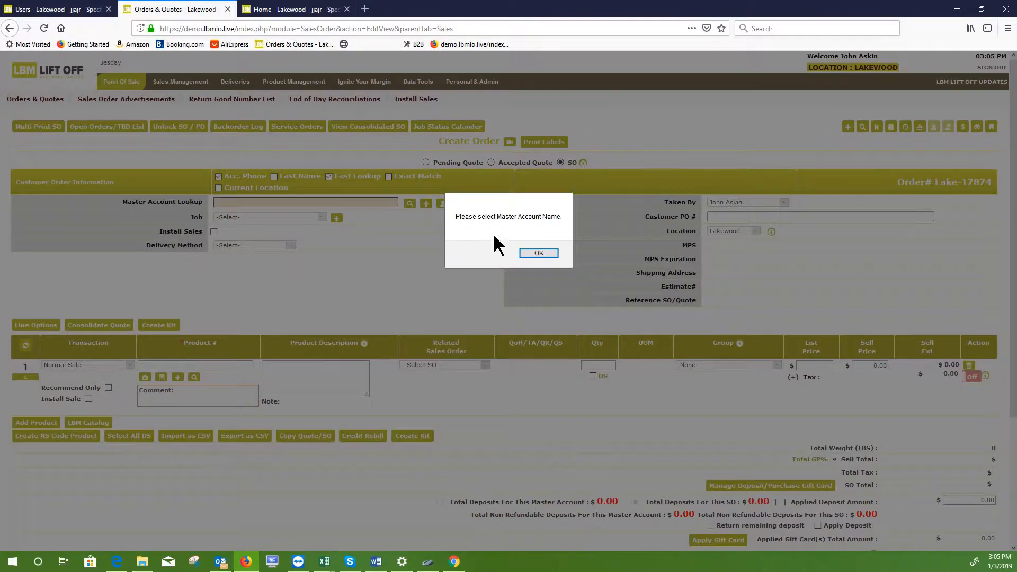
pyautogui.click(529, 252)
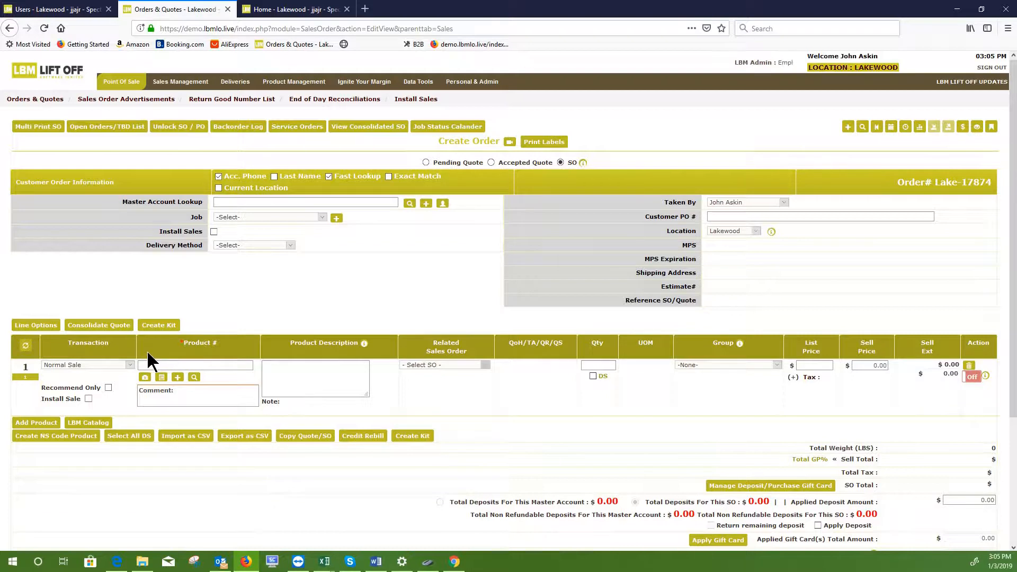
pyautogui.click(293, 375)
pyautogui.click(528, 257)
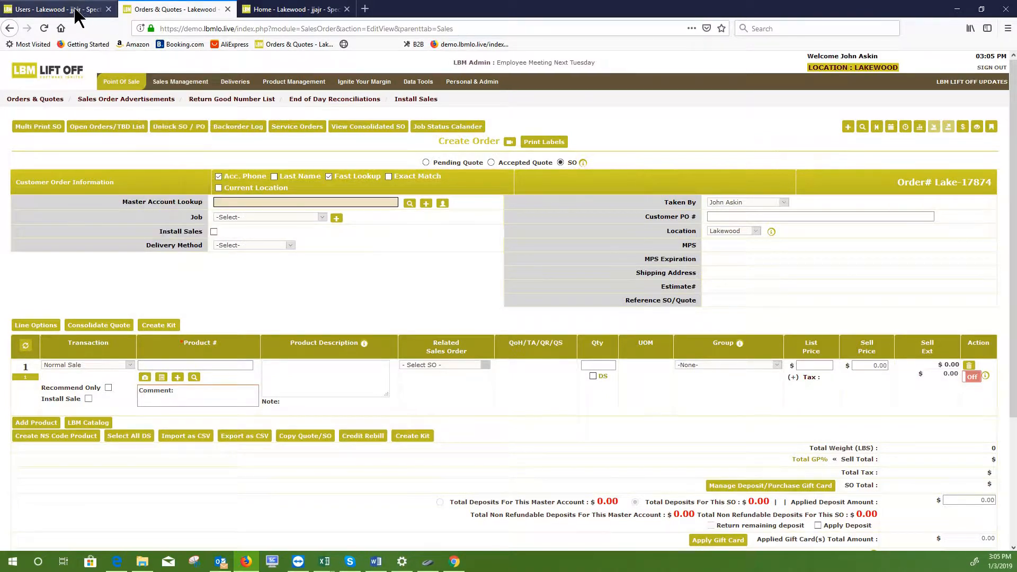
# Step: Return to the counter user's edit form and review the Default Register options without changing the selection
pyautogui.click(93, 9)
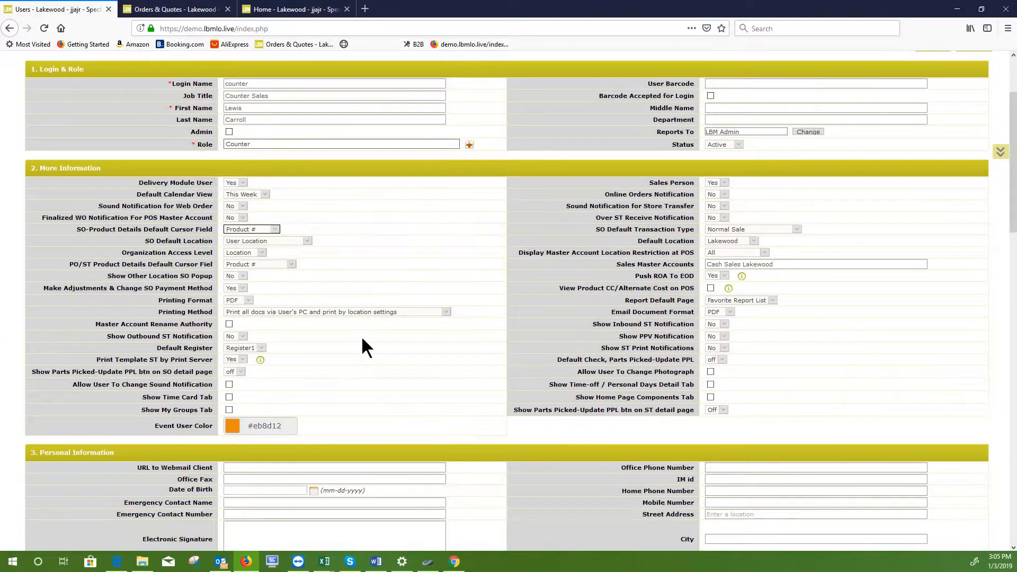
pyautogui.scroll(-1, 371, 370)
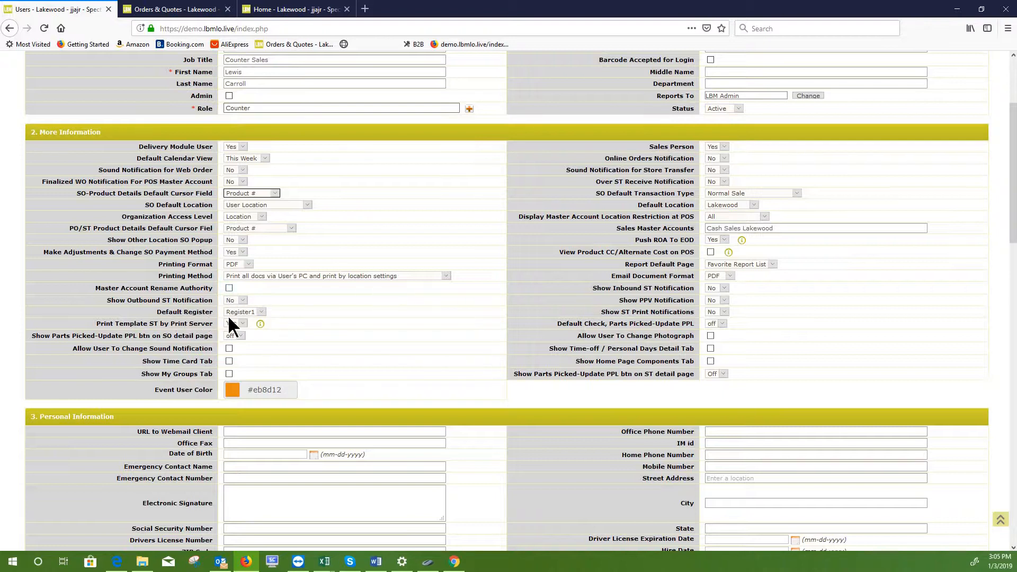
pyautogui.click(261, 313)
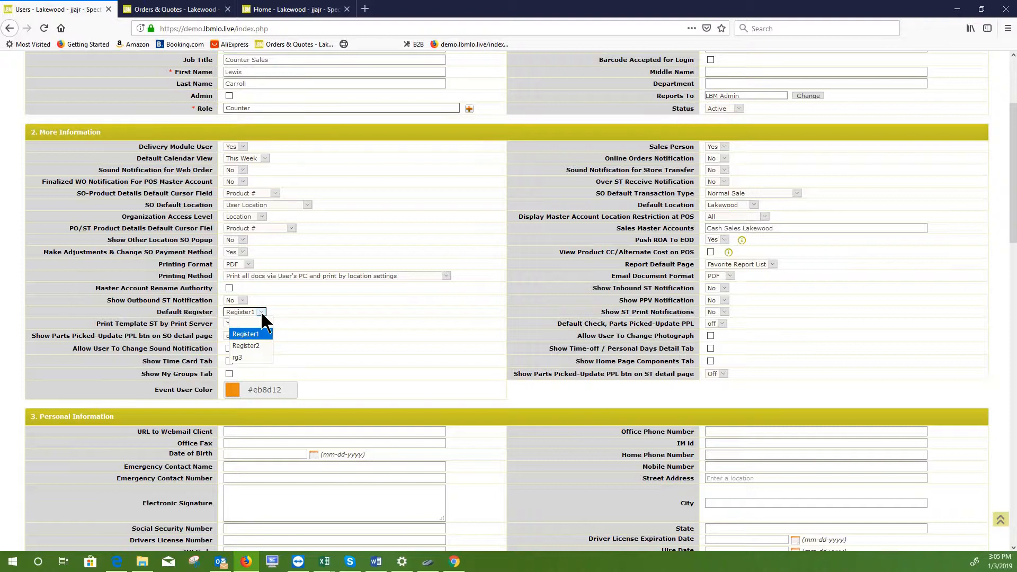
pyautogui.click(318, 308)
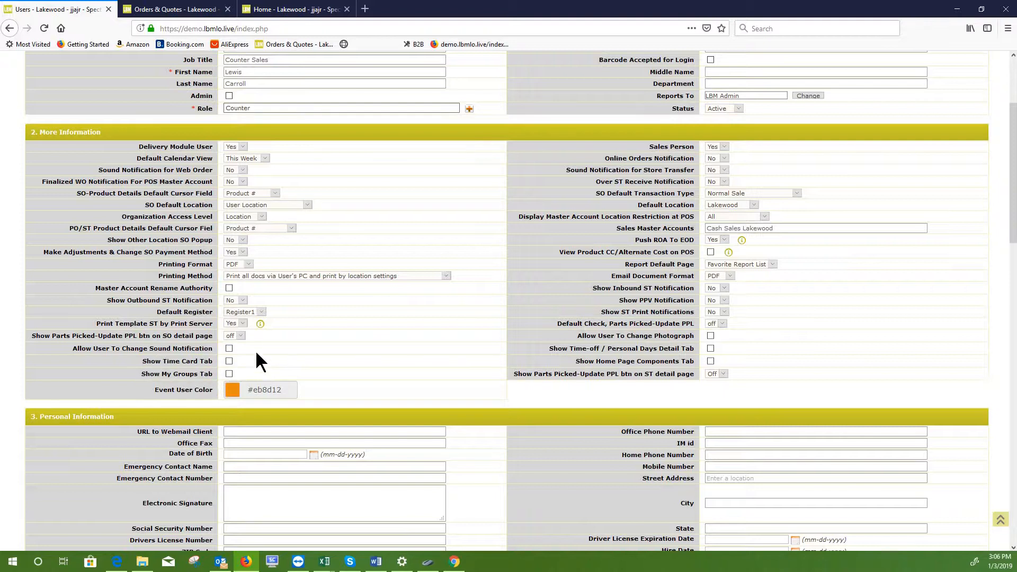
# Step: Set the user's Event User Color to the light orange #ebbe7f
pyautogui.scroll(-1, 256, 354)
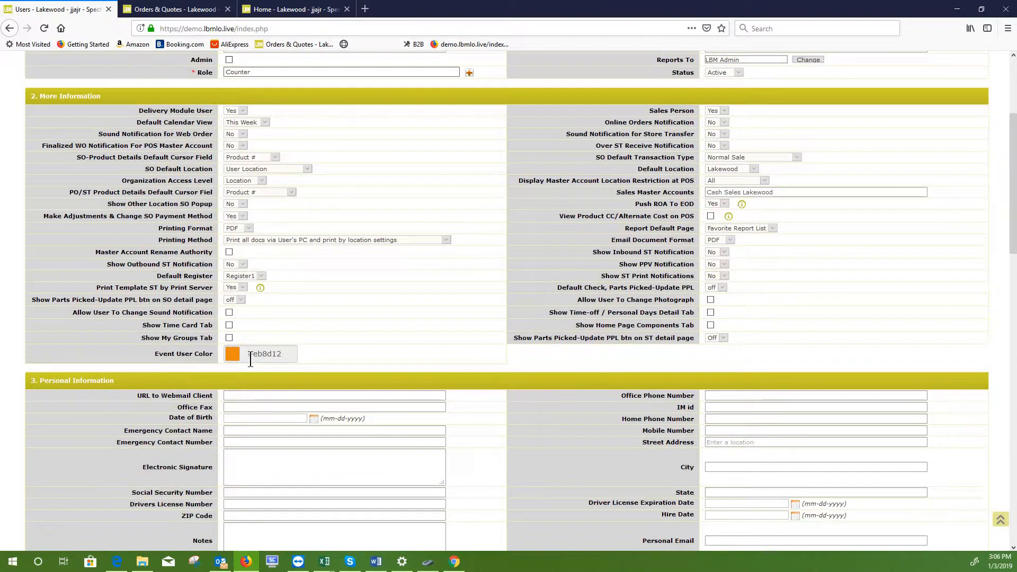
pyautogui.click(252, 355)
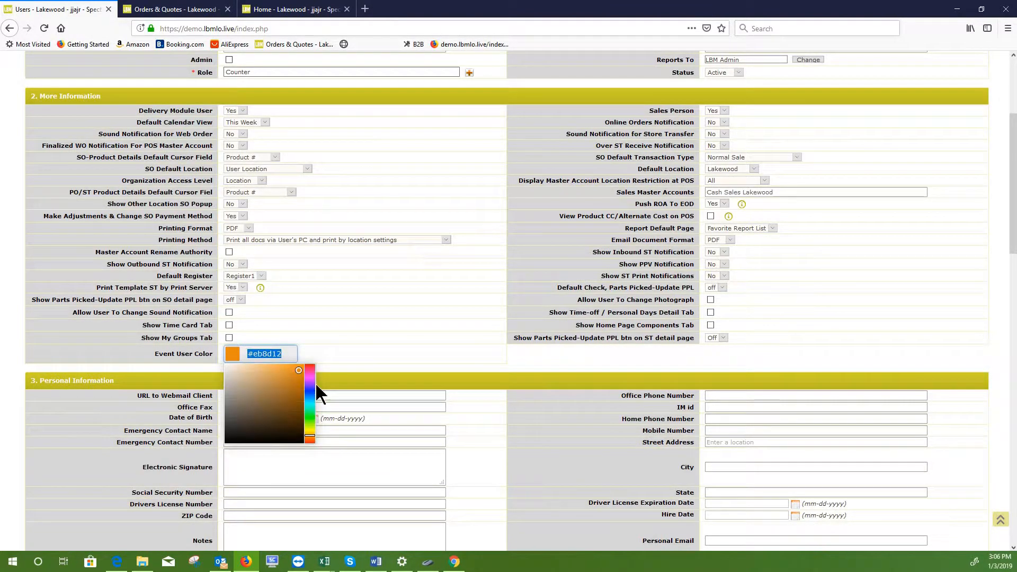
pyautogui.click(261, 371)
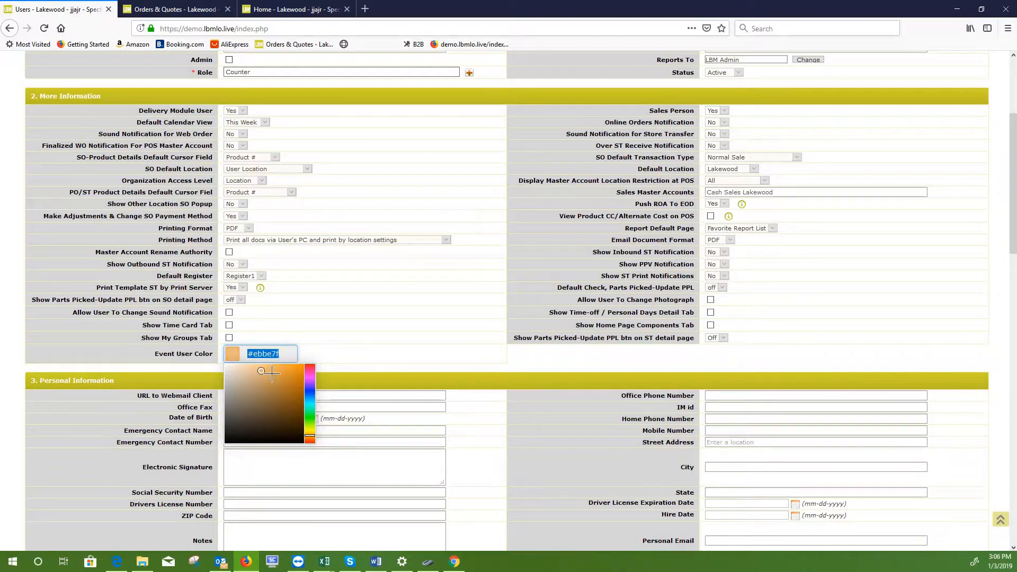
# Step: Set the user's Event User Color to the blue #4056cf
pyautogui.moveTo(272, 374); pyautogui.dragTo(294, 374)
pyautogui.click(310, 392)
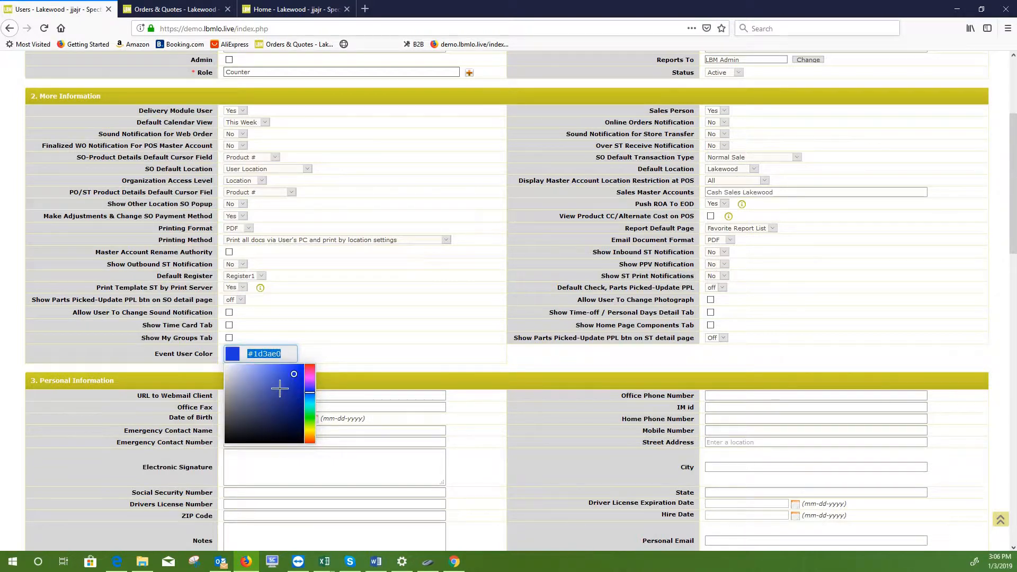
pyautogui.click(280, 379)
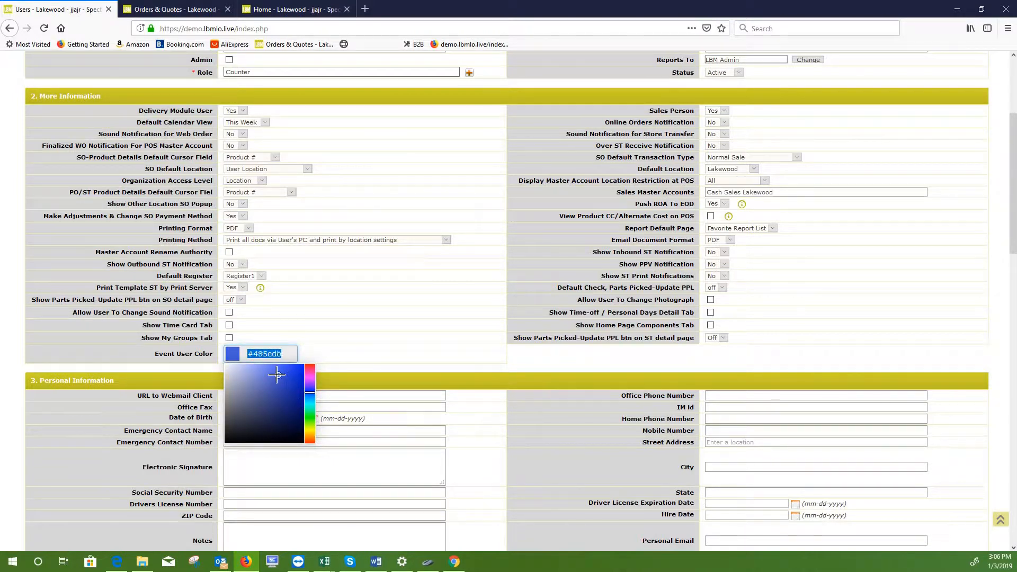
pyautogui.click(324, 351)
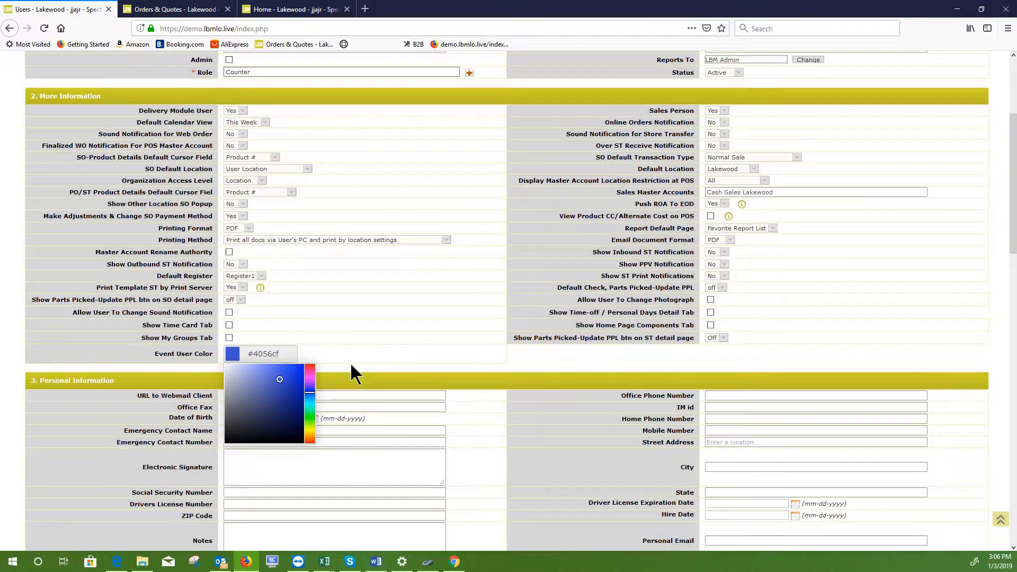
pyautogui.click(422, 326)
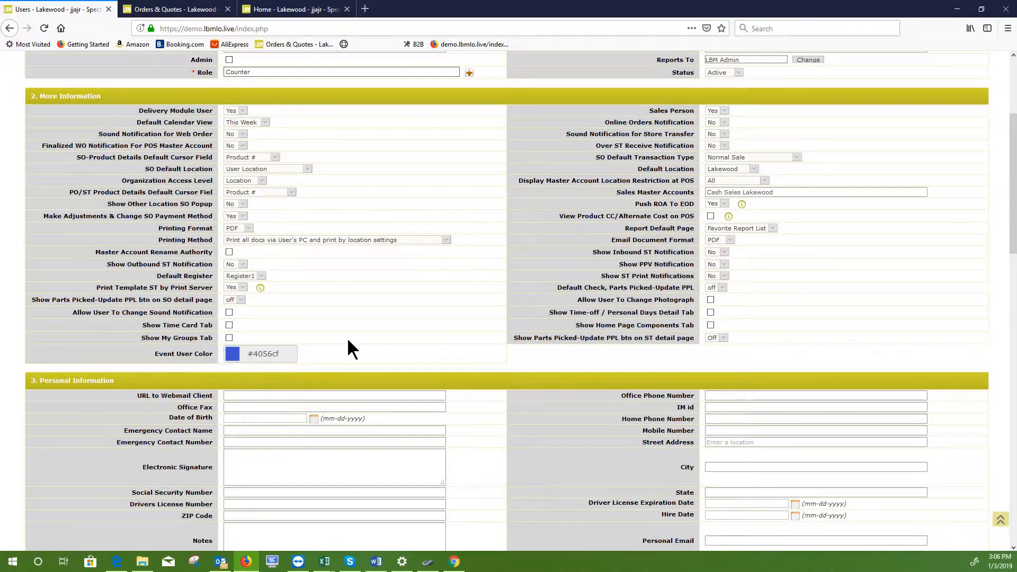
# Step: Choose Normal Sale as the counter user's SO Default Transaction Type
pyautogui.scroll(2, 317, 333)
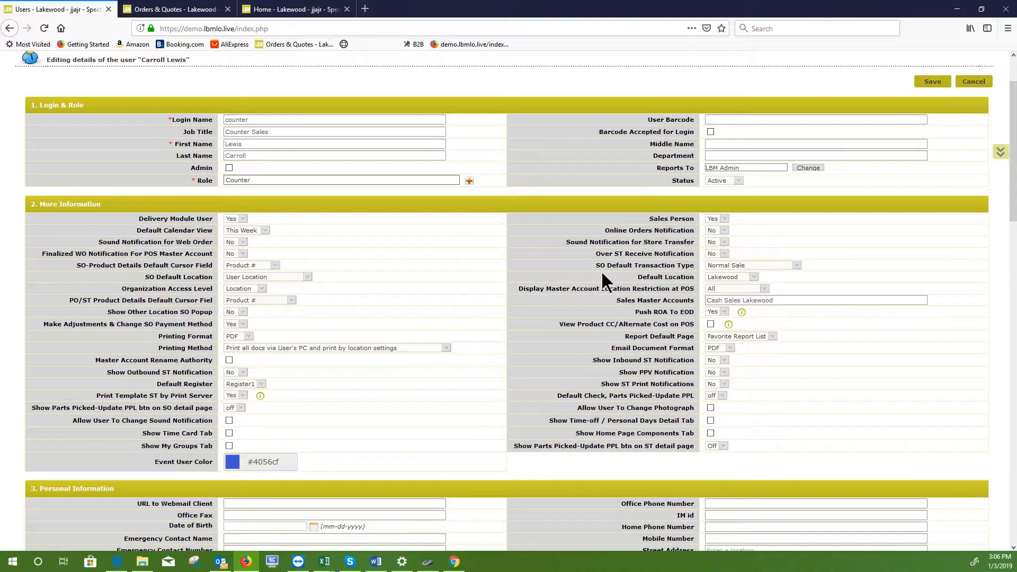
pyautogui.click(797, 265)
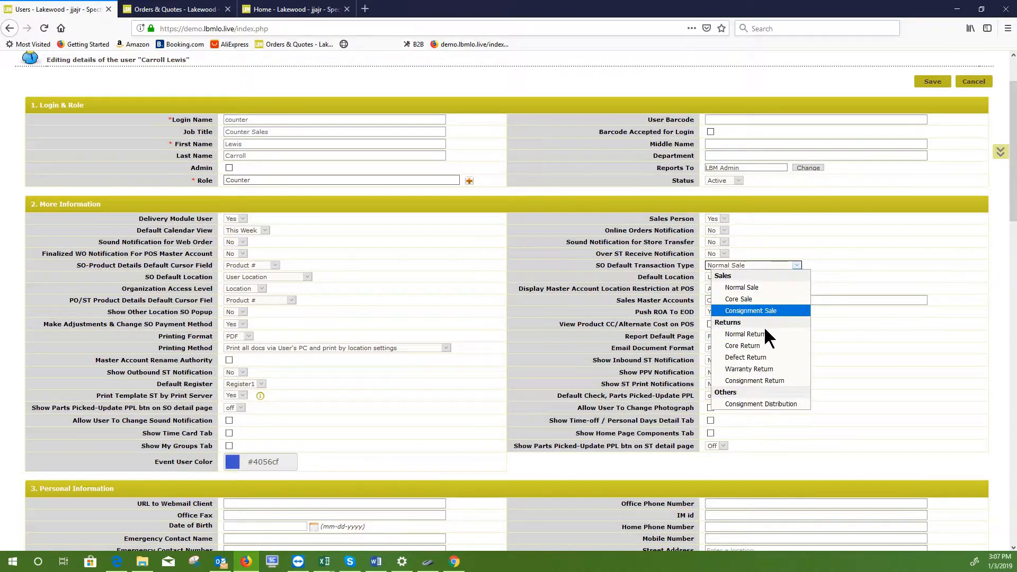
pyautogui.click(756, 287)
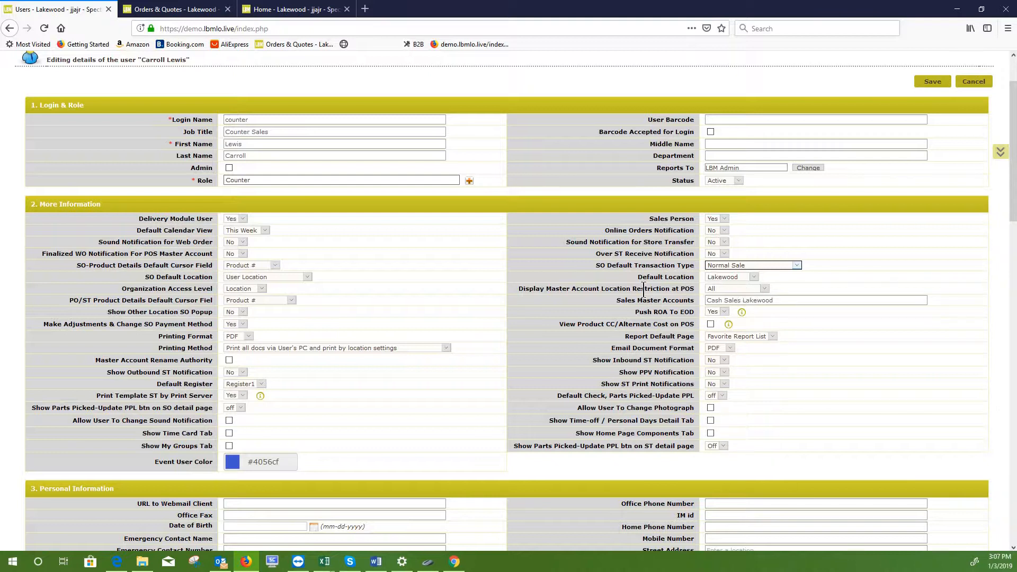
# Step: Review the Display Master Account Location Restriction at POS options, and check the default account selector on the open Create Order page
pyautogui.scroll(-1, 656, 265)
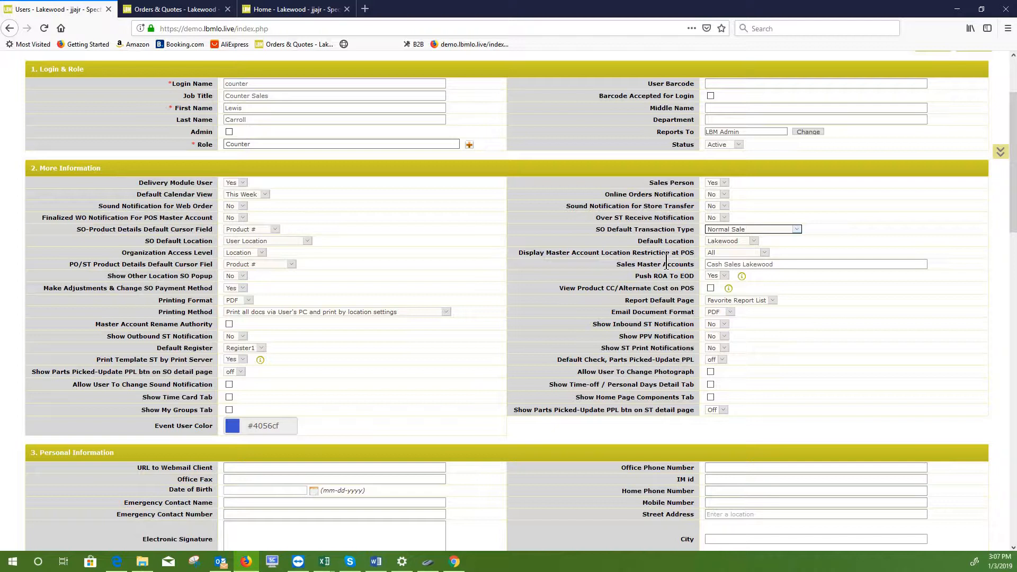
pyautogui.click(765, 252)
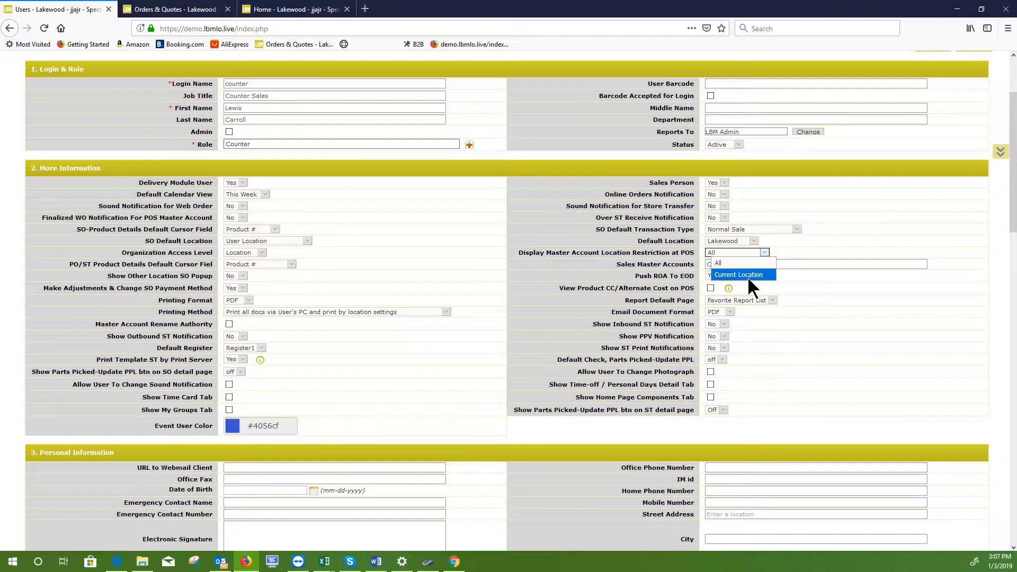
pyautogui.click(793, 246)
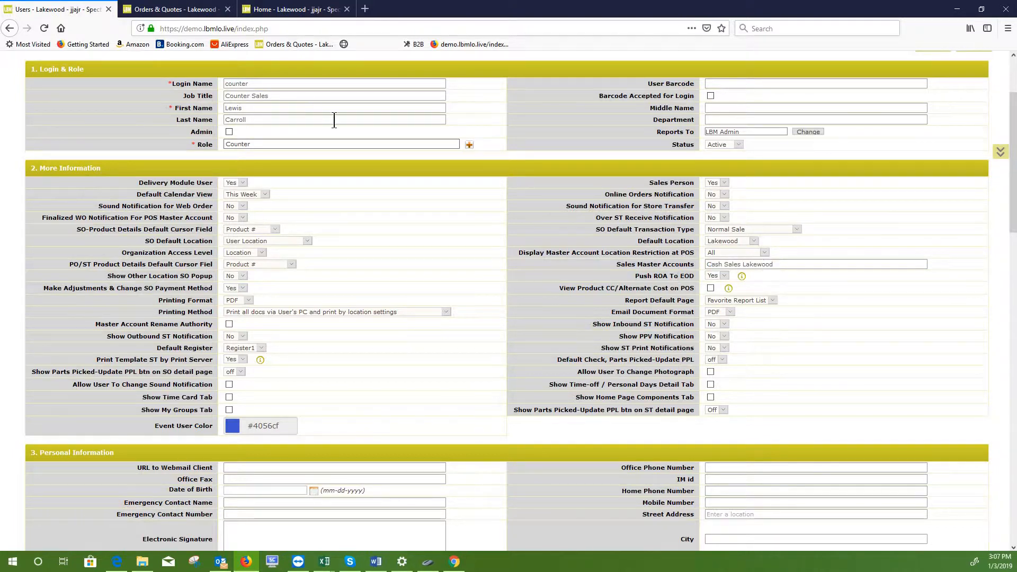
pyautogui.click(174, 9)
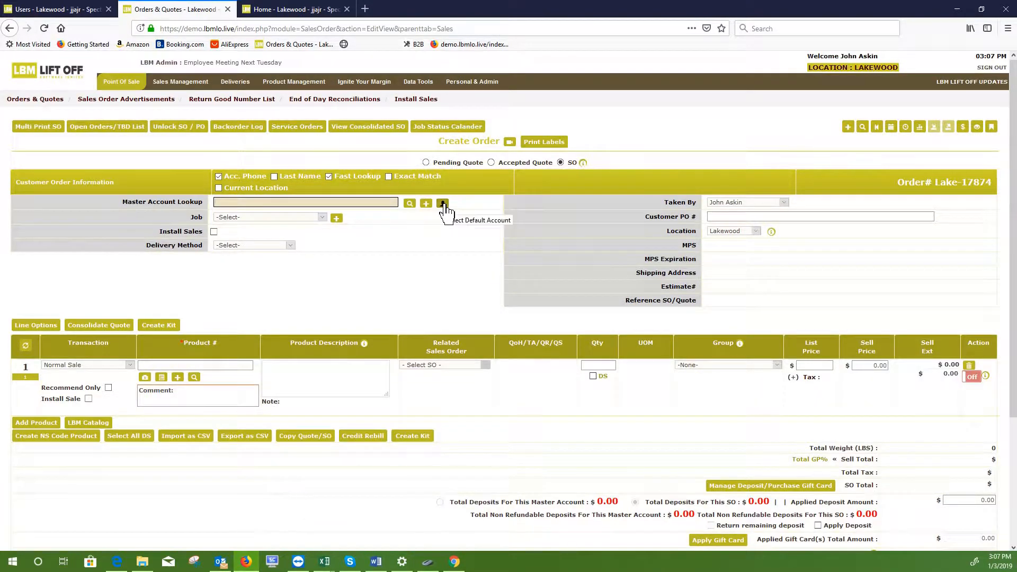
# Step: Return to the counter user's edit form and read the help note for View Product CC/Alternate Cost on POS
pyautogui.click(99, 10)
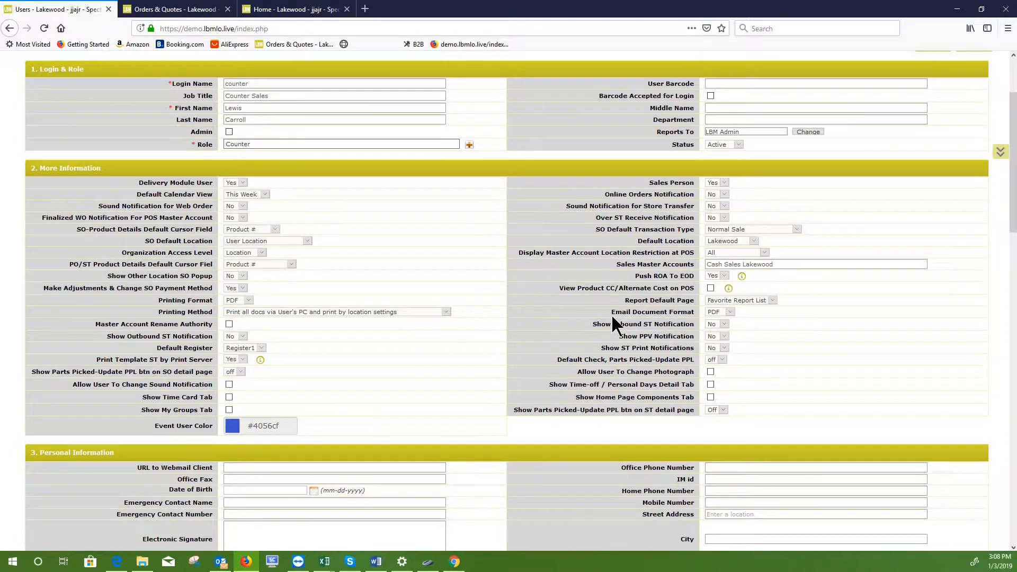
pyautogui.scroll(-1, 613, 325)
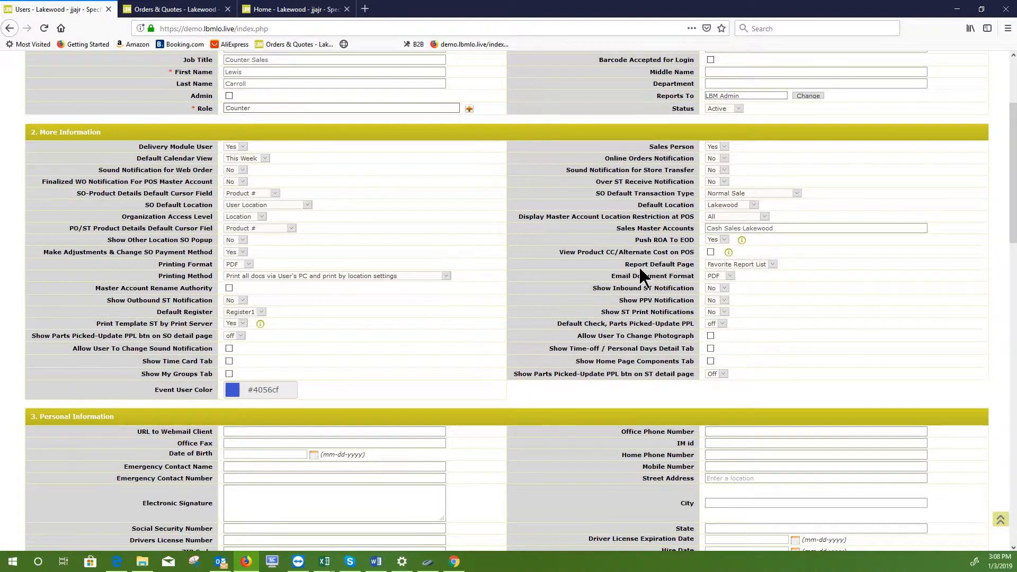
pyautogui.moveTo(729, 252)
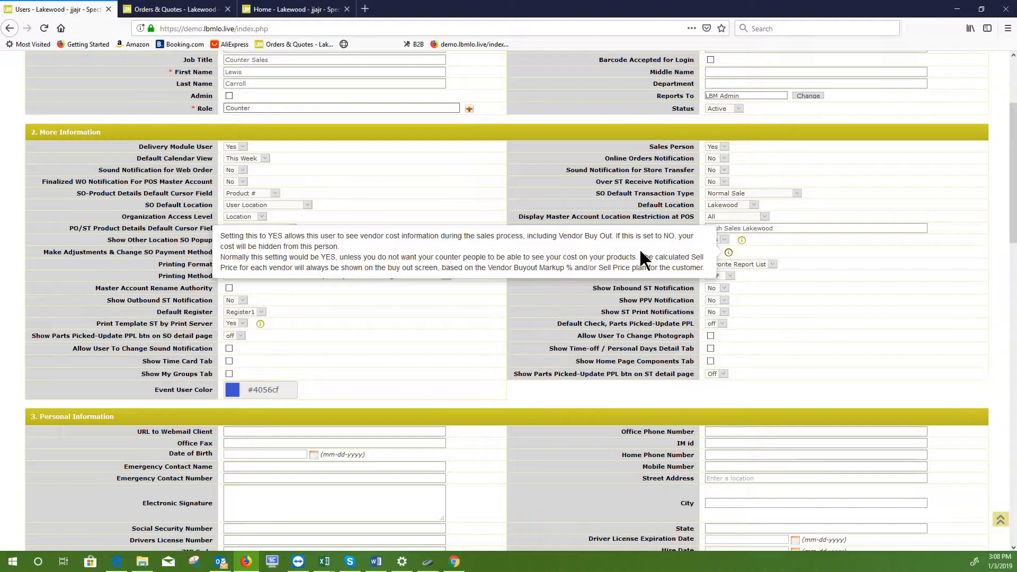
pyautogui.click(665, 327)
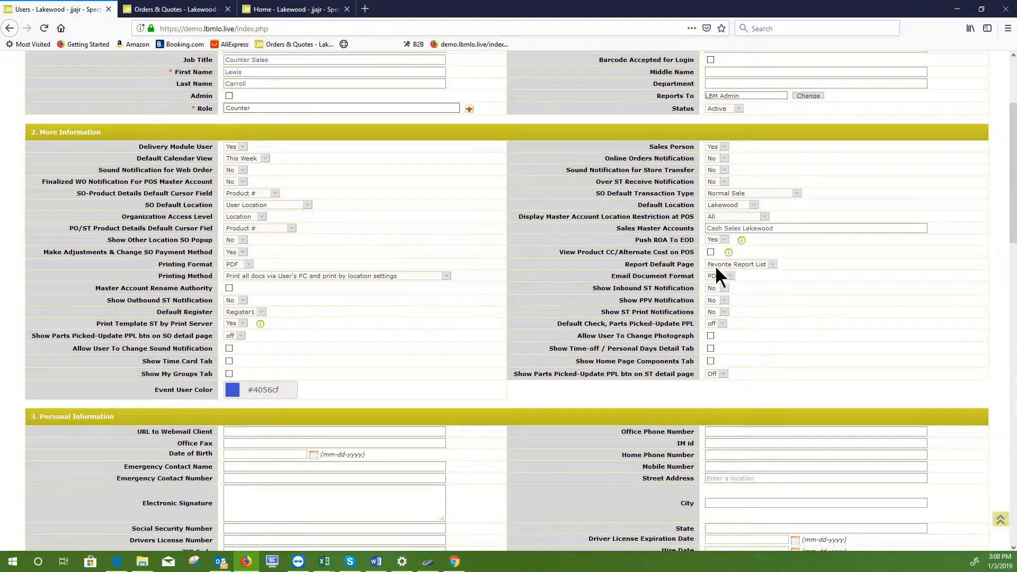
# Step: Choose Favorite Report List as the Report Default Page and check the Email Document Format setting
pyautogui.click(773, 264)
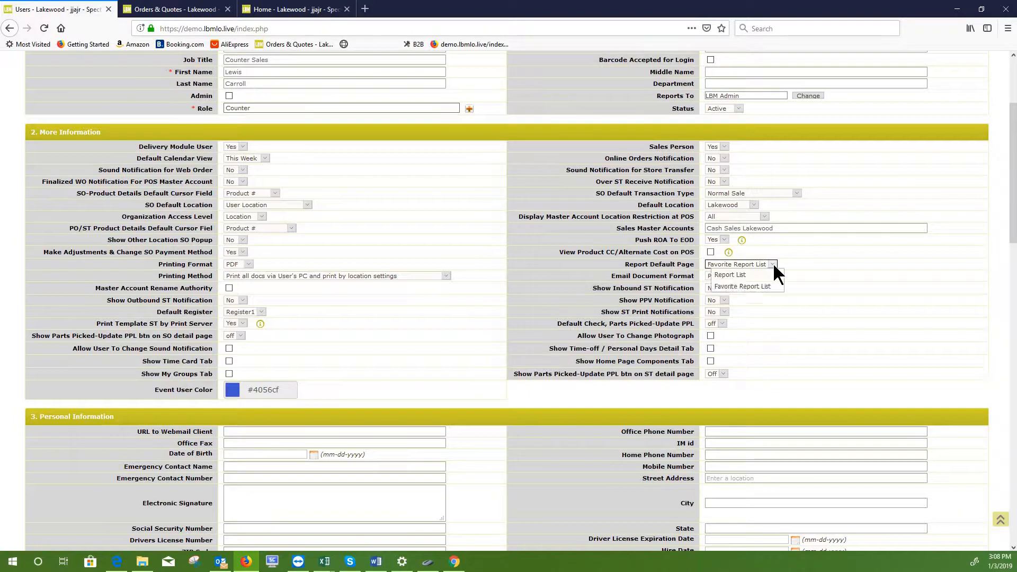
pyautogui.click(755, 285)
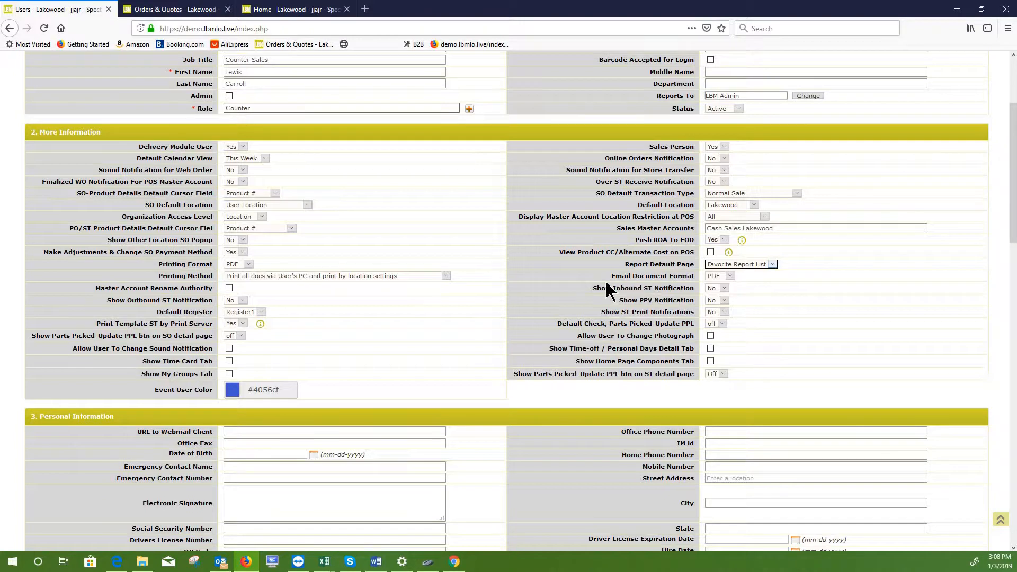
pyautogui.click(731, 274)
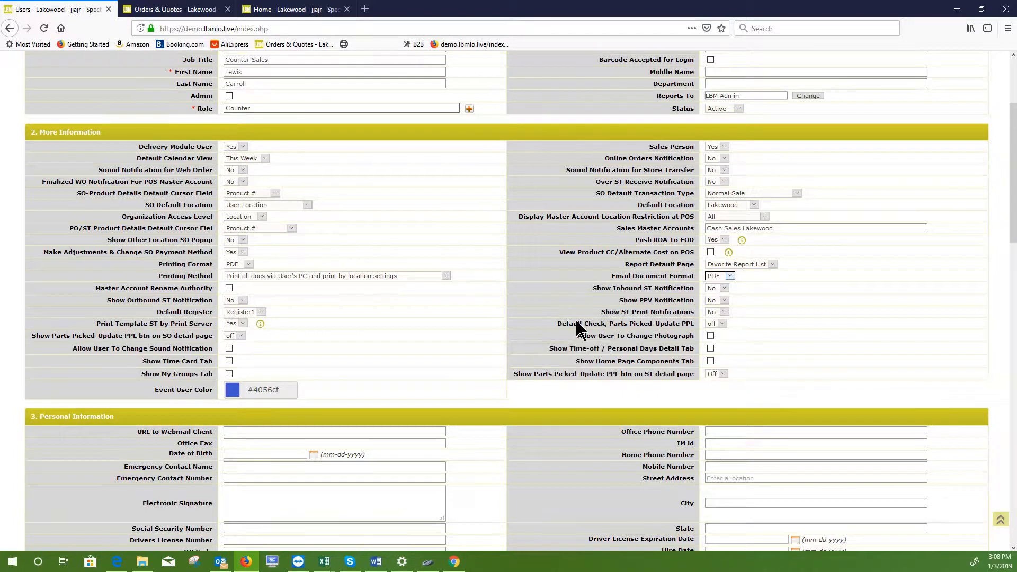
# Step: Examine the Personal Information fields and the Hourly or Salary options under Employee Benefits Information without changing the selection
pyautogui.scroll(-1, 609, 318)
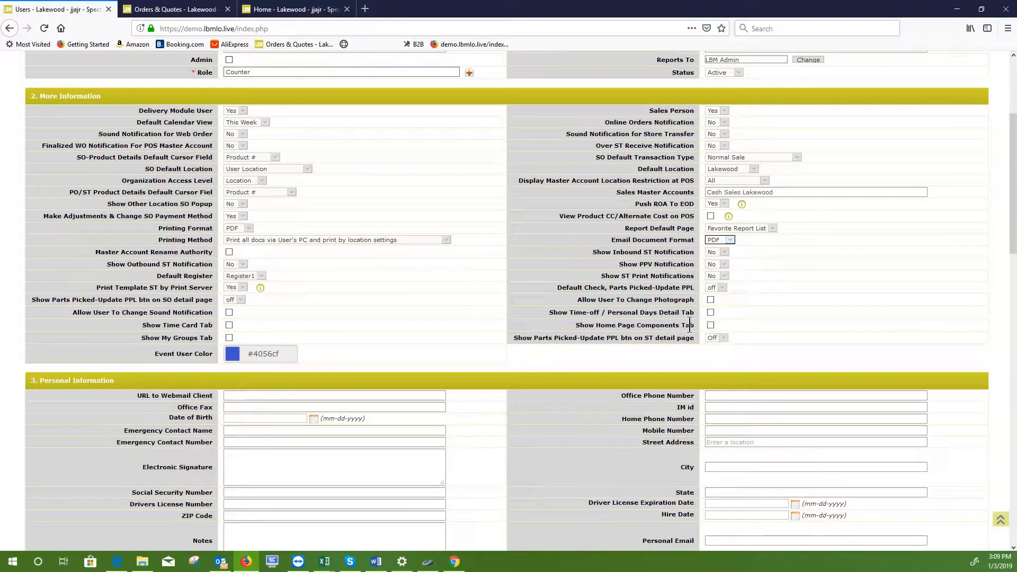
pyautogui.scroll(-3, 600, 301)
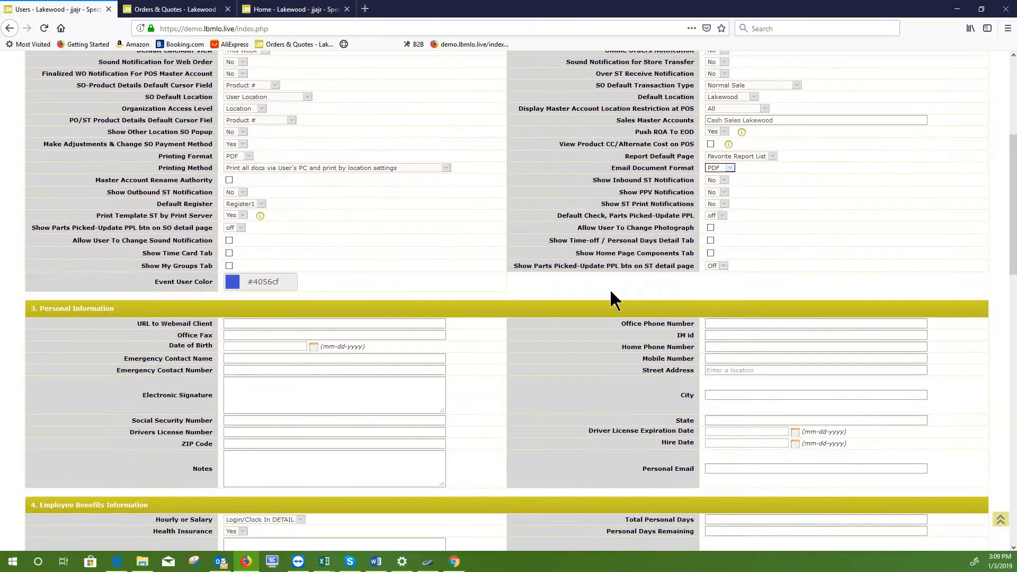
pyautogui.scroll(-4, 529, 297)
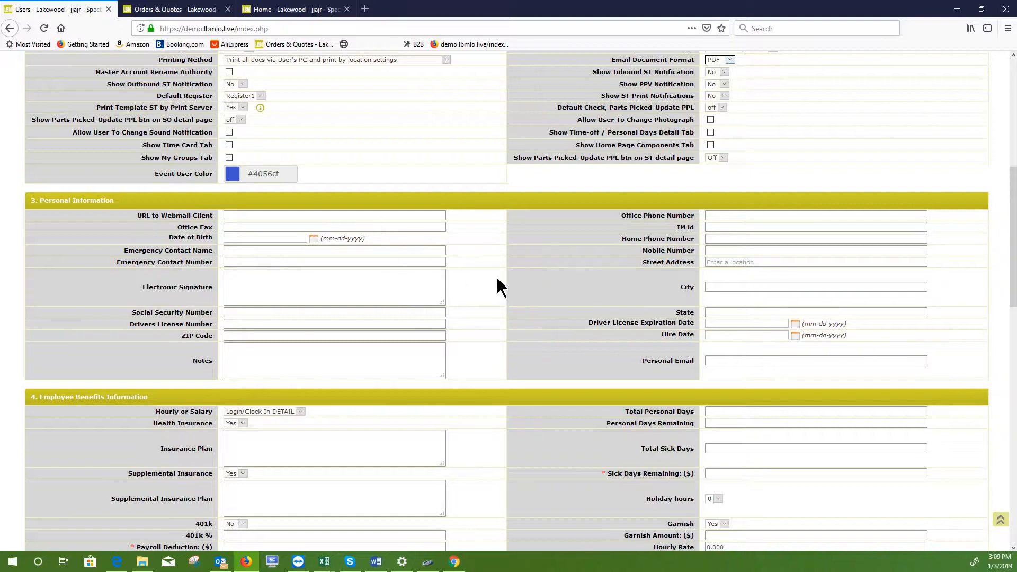
pyautogui.scroll(-4, 493, 228)
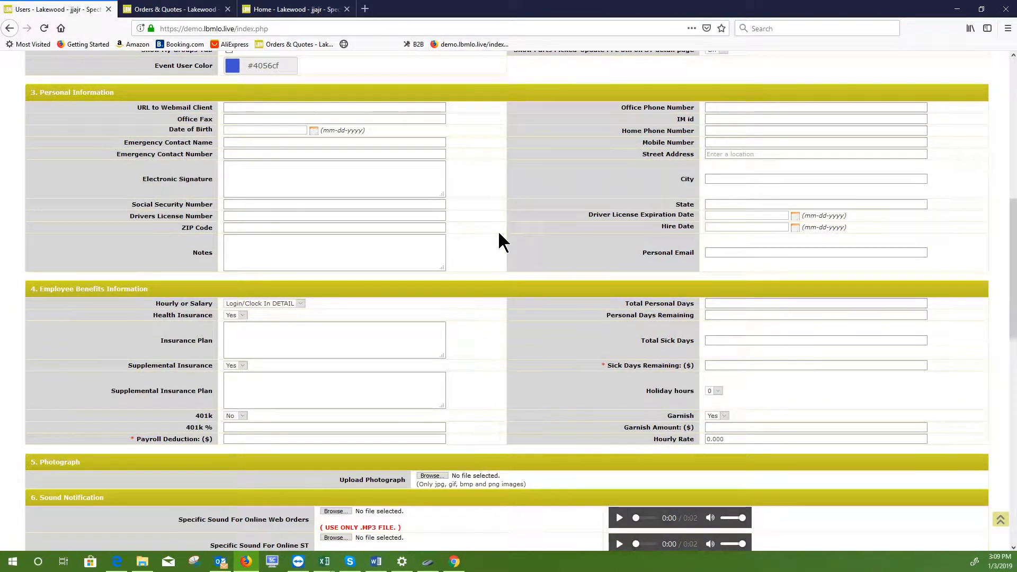
pyautogui.scroll(-3, 50, 213)
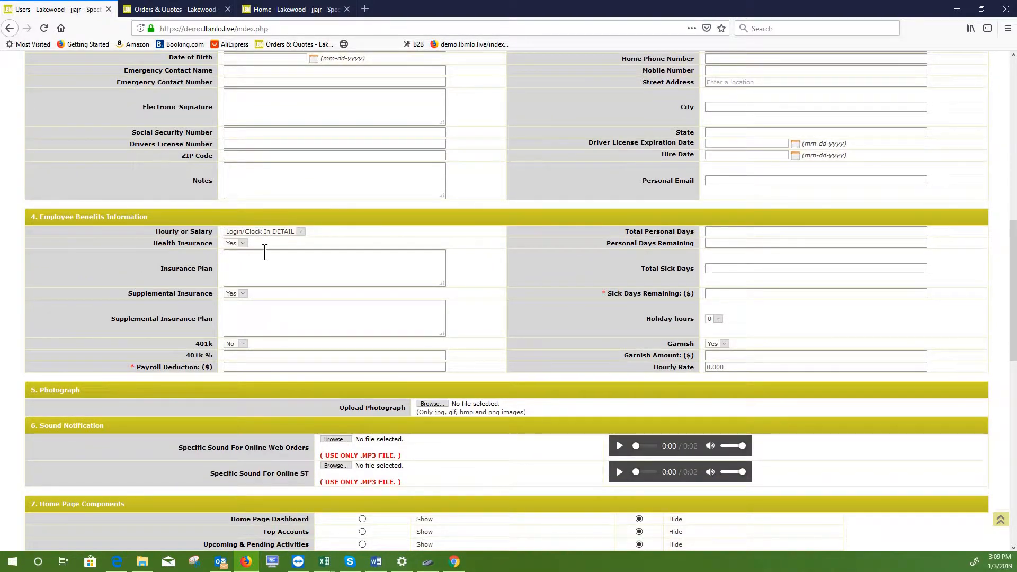
pyautogui.click(300, 233)
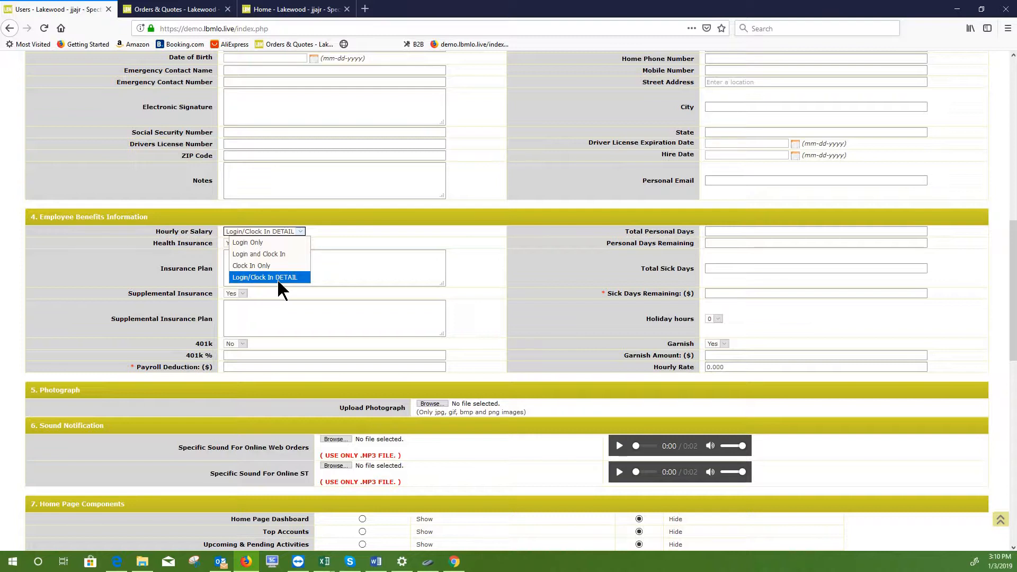
pyautogui.click(530, 260)
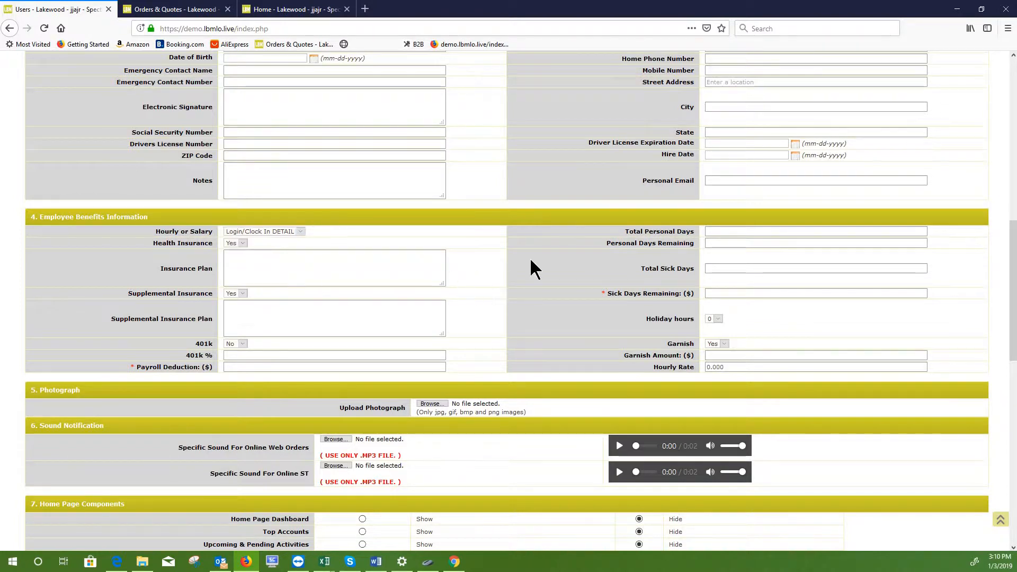
# Step: Examine the remaining Employee Benefits, Photograph, Sound Notification and Home Page Components settings of the counter user
pyautogui.scroll(-3, 464, 238)
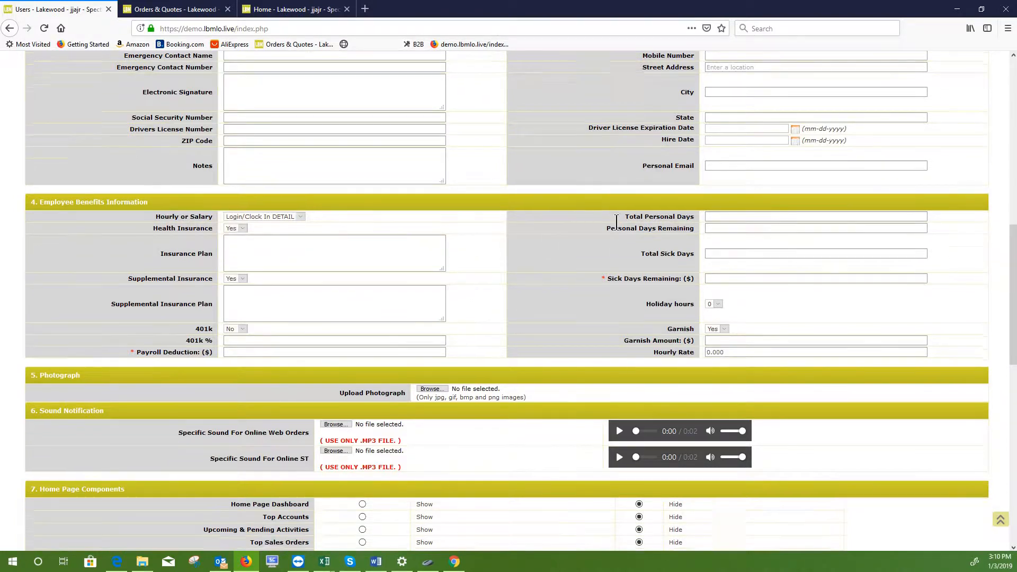
pyautogui.scroll(-3, 444, 259)
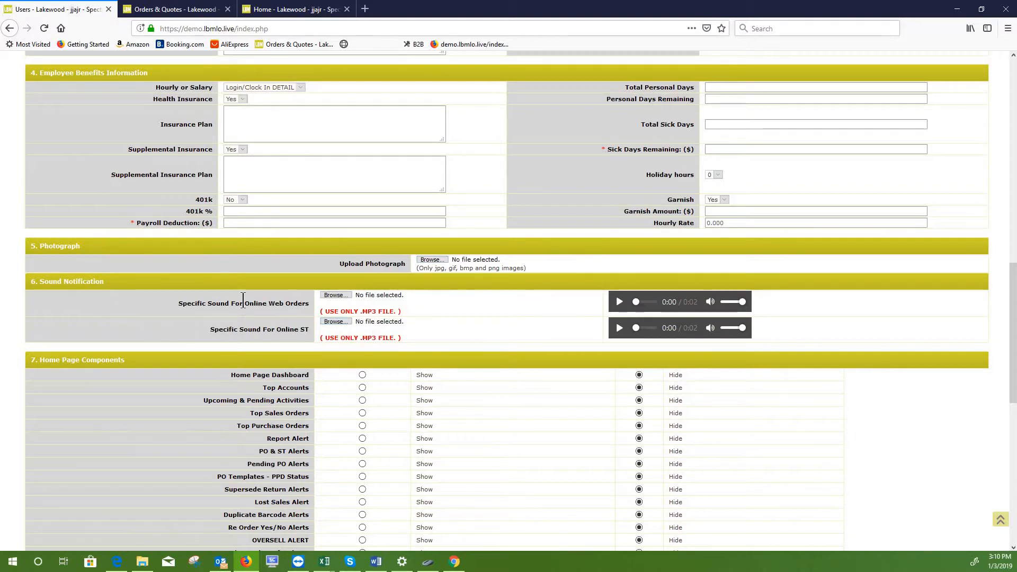
pyautogui.scroll(-3, 398, 329)
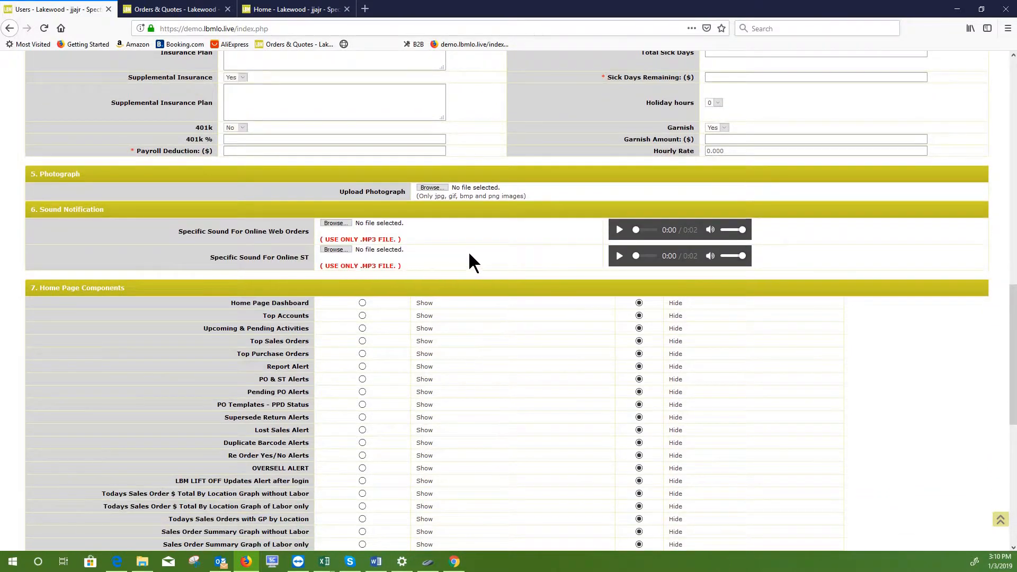
pyautogui.scroll(-3, 386, 314)
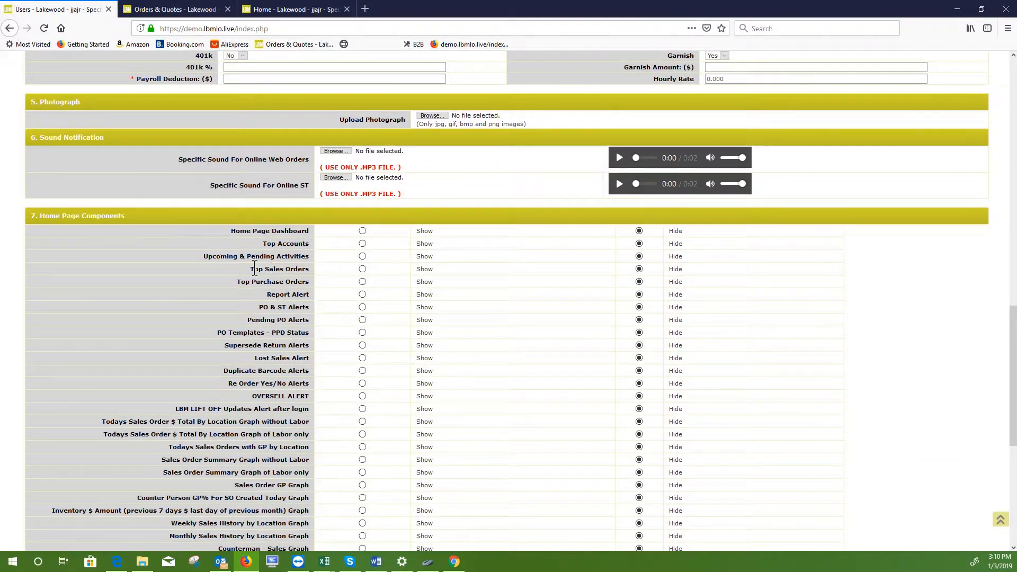
pyautogui.scroll(-5, 205, 268)
pyautogui.scroll(15, 198, 258)
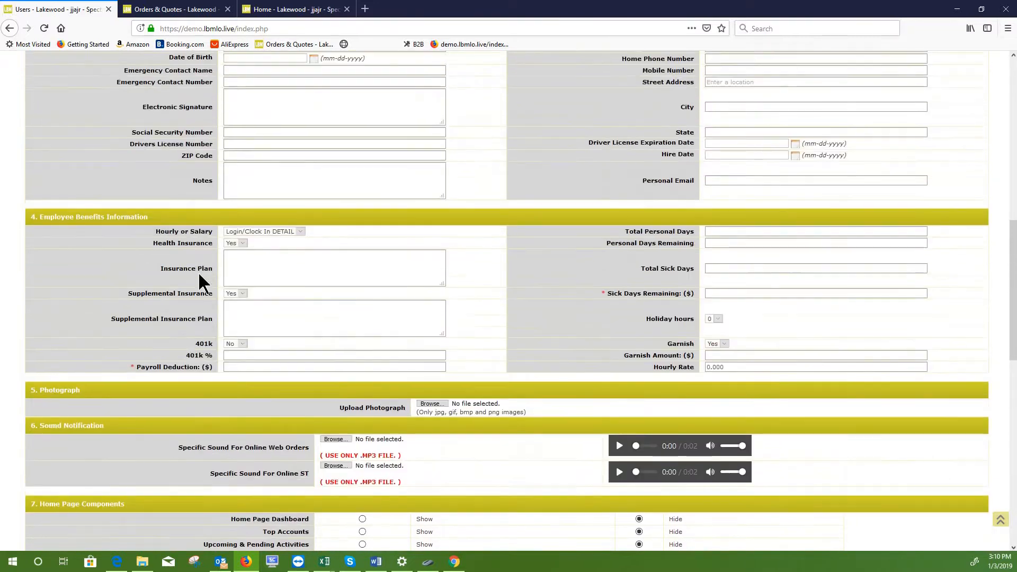
pyautogui.scroll(10, 198, 259)
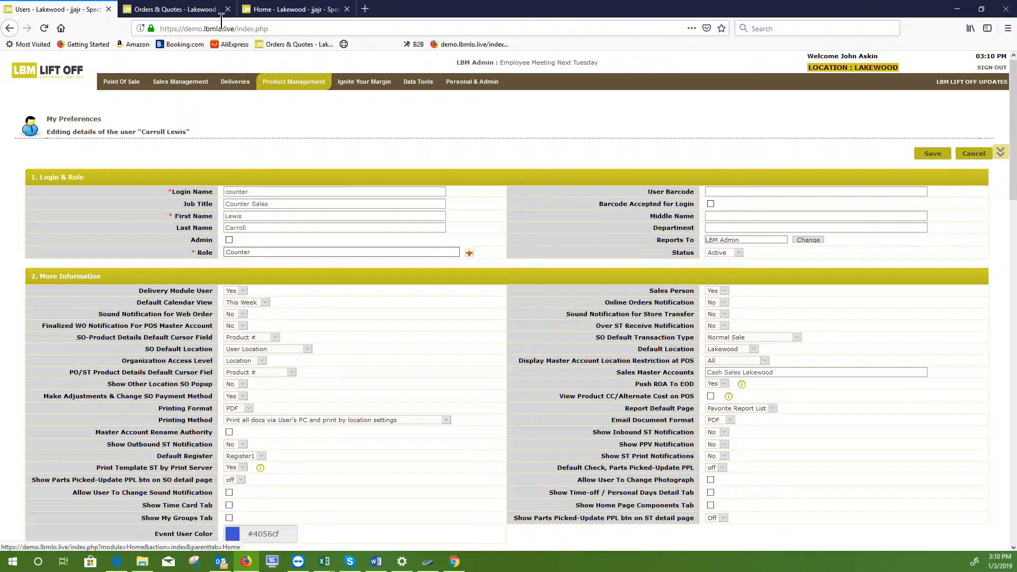
# Step: Switch to the open Home page and examine its dashboard graphs and alert components
pyautogui.click(278, 11)
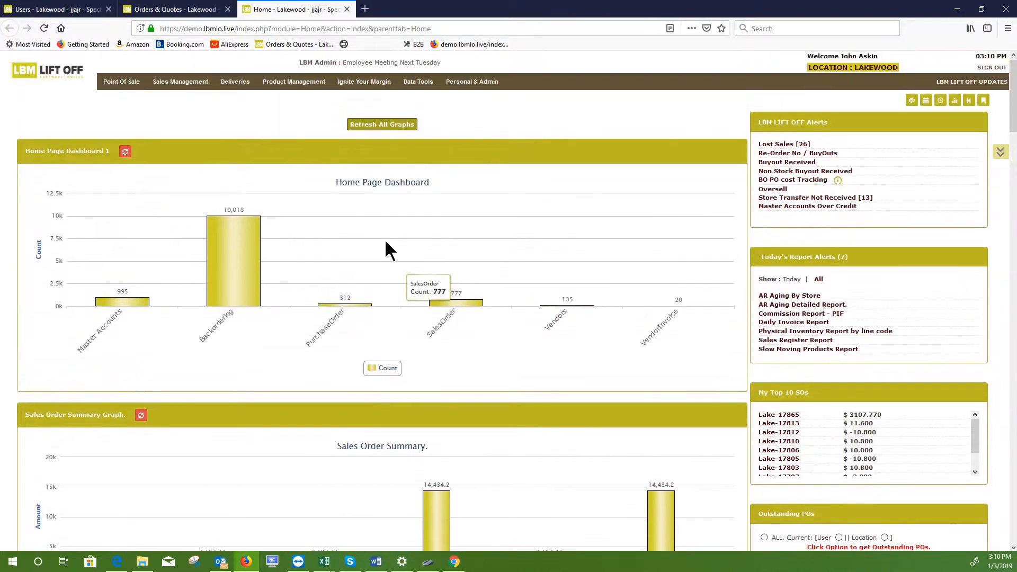
pyautogui.scroll(-3, 243, 175)
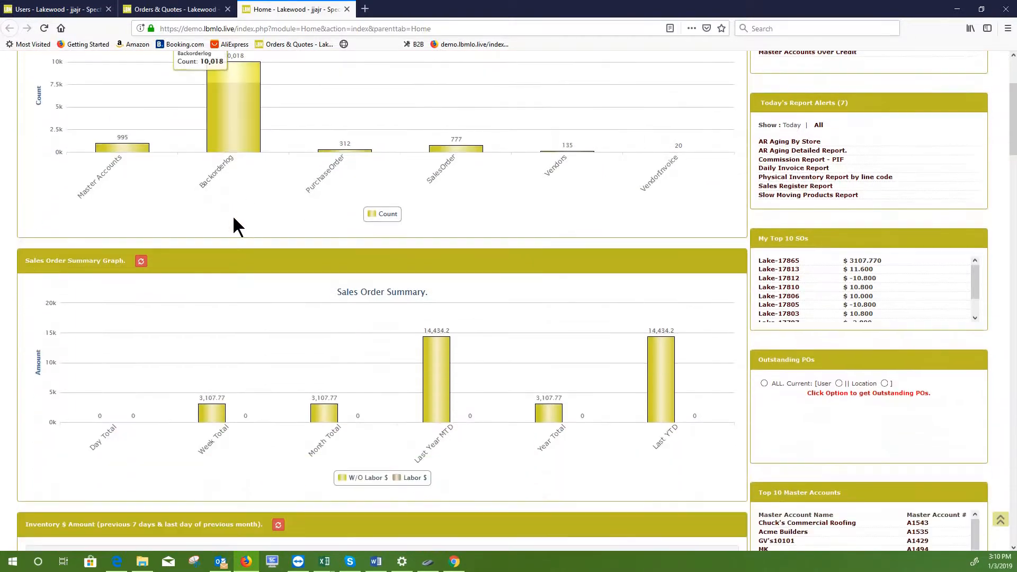
pyautogui.scroll(-2, 224, 229)
pyautogui.scroll(-4, 281, 222)
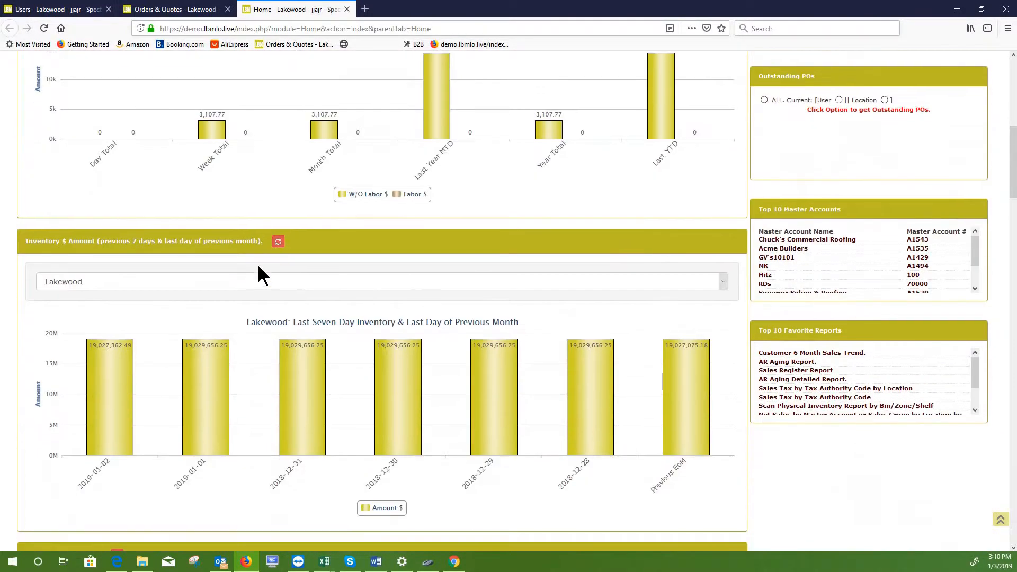
pyautogui.scroll(9, 268, 245)
pyautogui.scroll(1, 364, 223)
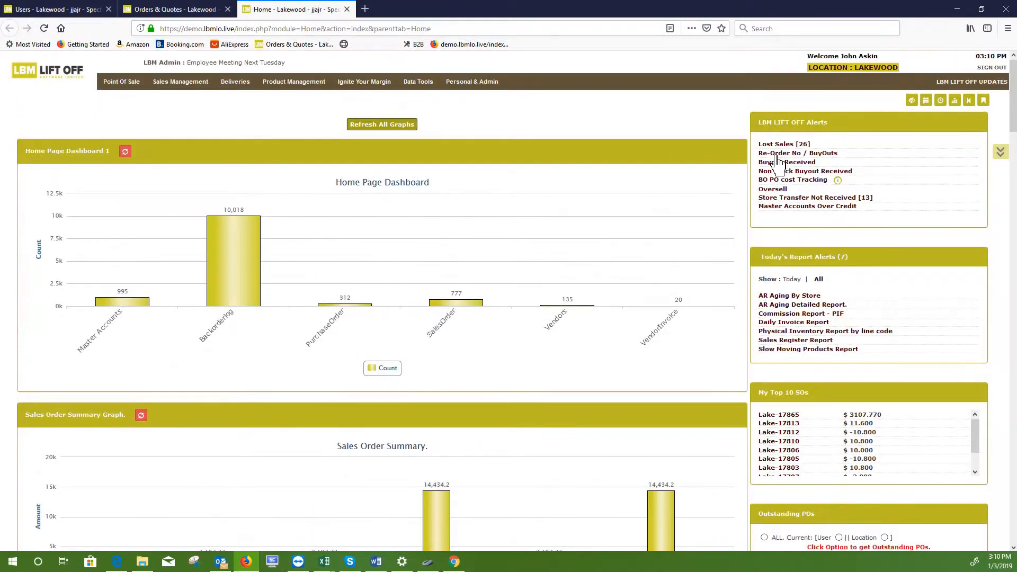
# Step: Examine the Home page alerts, My Top 10 SOs, Outstanding POs, Top 10 Master Accounts and Top 10 Favorite Reports components
pyautogui.scroll(-1, 786, 330)
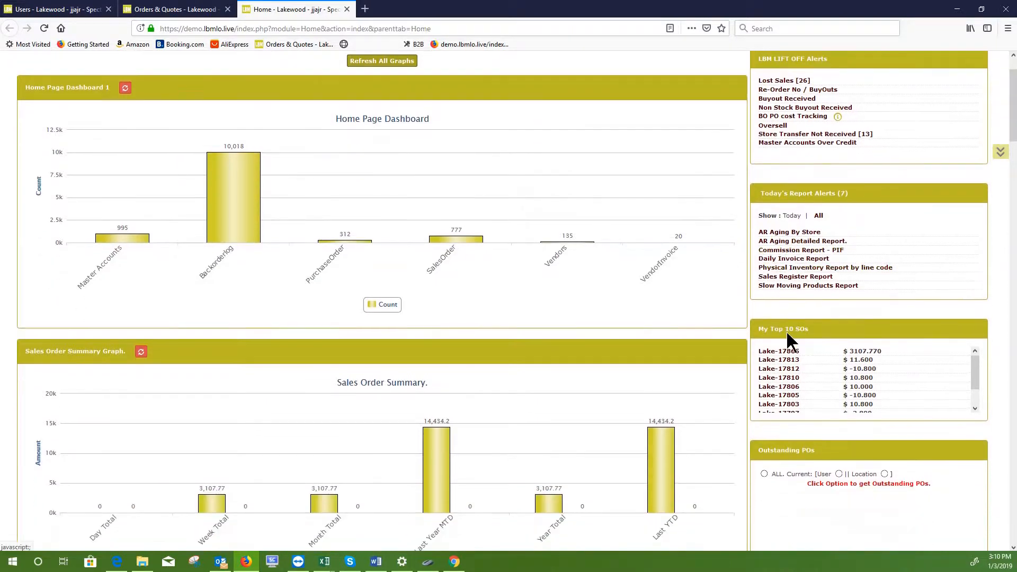
pyautogui.scroll(-1, 795, 318)
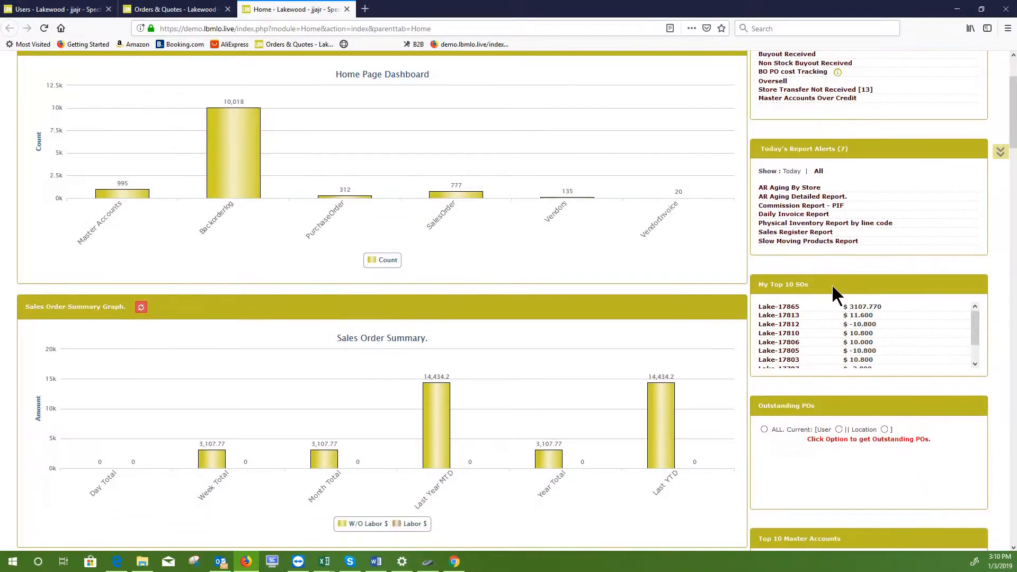
pyautogui.scroll(-3, 800, 397)
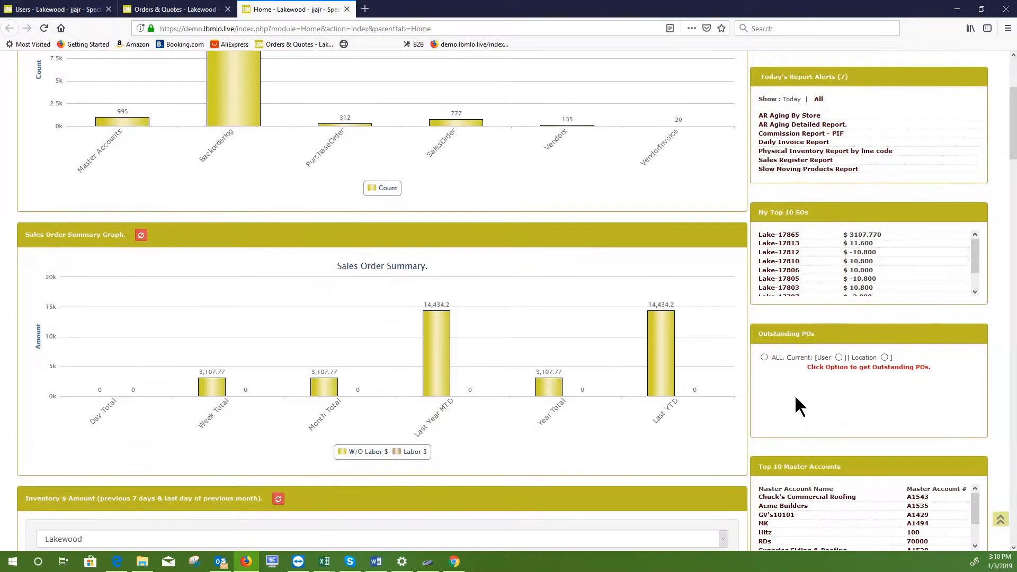
pyautogui.scroll(-2, 783, 395)
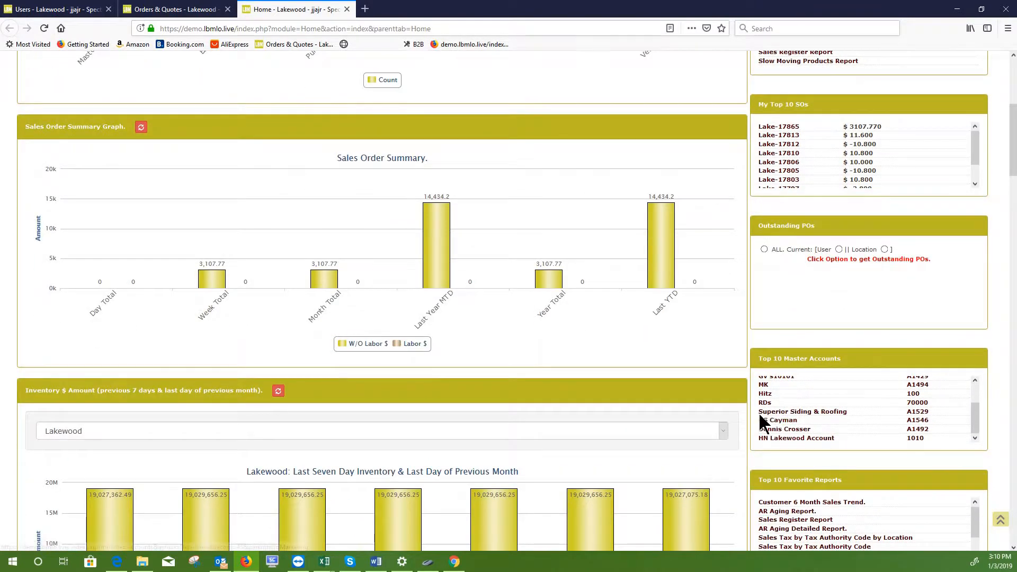
pyautogui.scroll(-3, 781, 421)
pyautogui.scroll(-2, 813, 398)
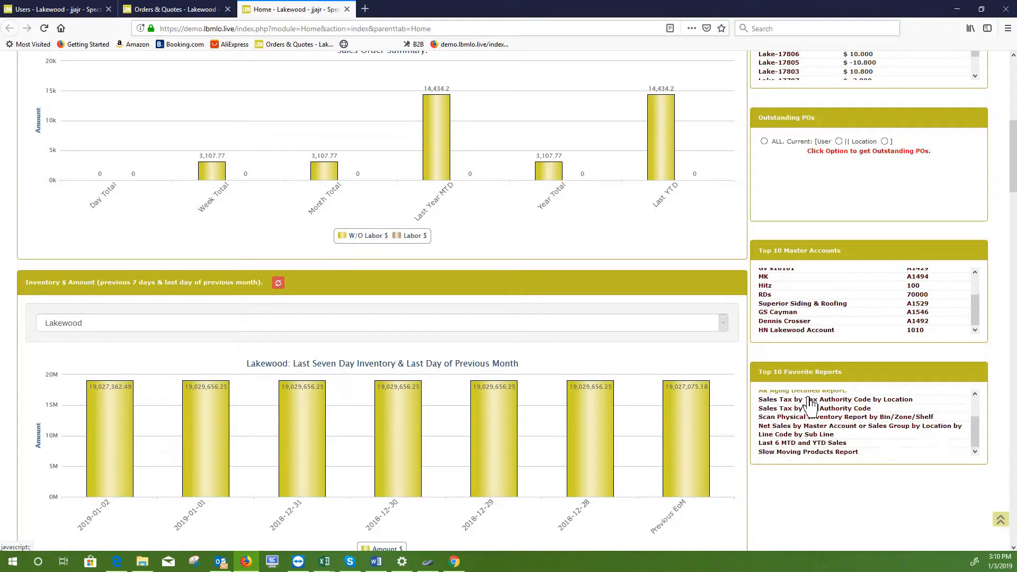
pyautogui.scroll(-3, 803, 400)
pyautogui.scroll(3, 807, 350)
pyautogui.scroll(12, 785, 329)
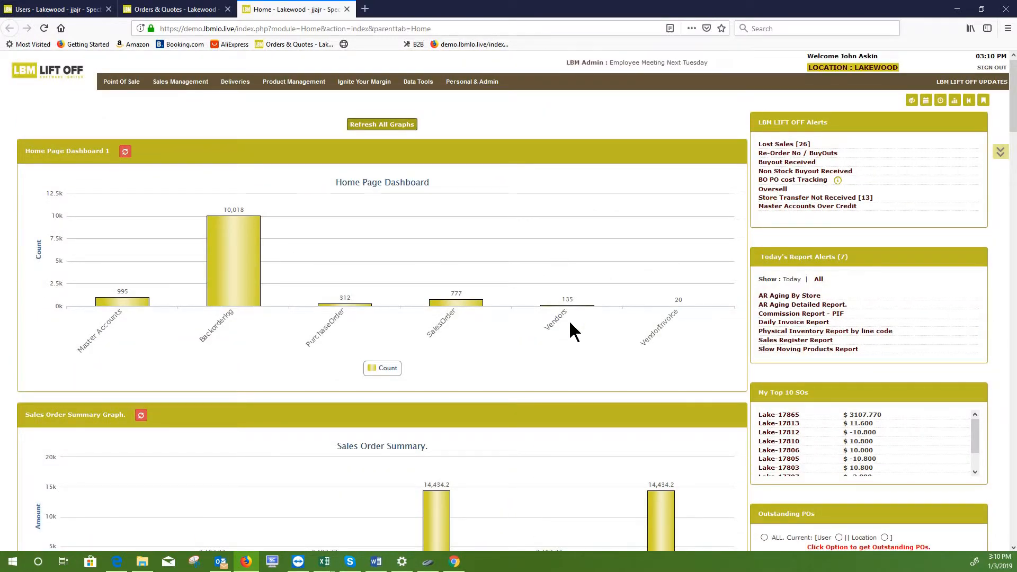
# Step: Return to the counter user's preferences and review the Show and Hide options under Home Page Components
pyautogui.click(49, 9)
pyautogui.scroll(-8, 278, 228)
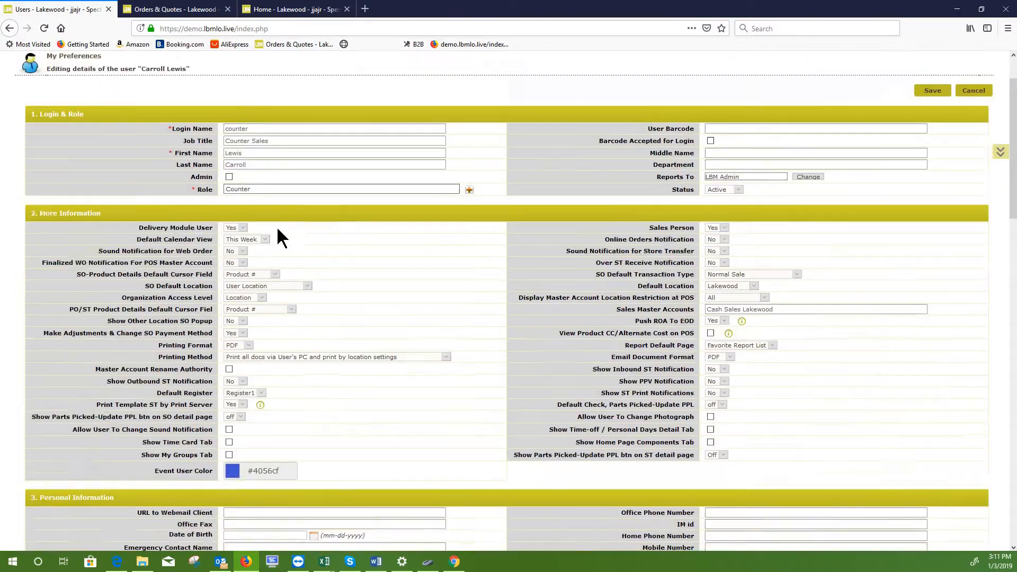
pyautogui.scroll(-6, 491, 395)
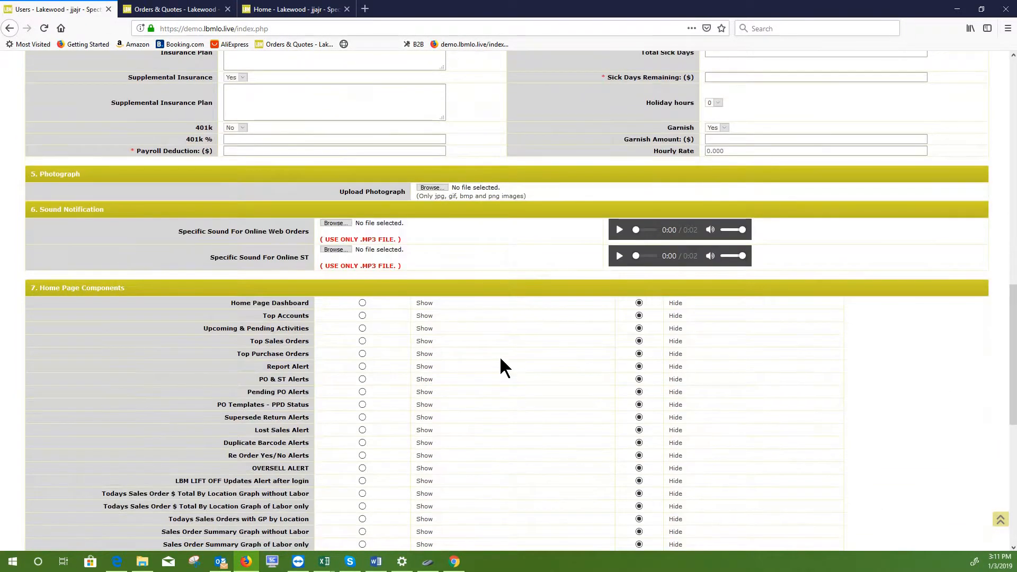
pyautogui.scroll(-3, 500, 356)
pyautogui.scroll(4, 458, 284)
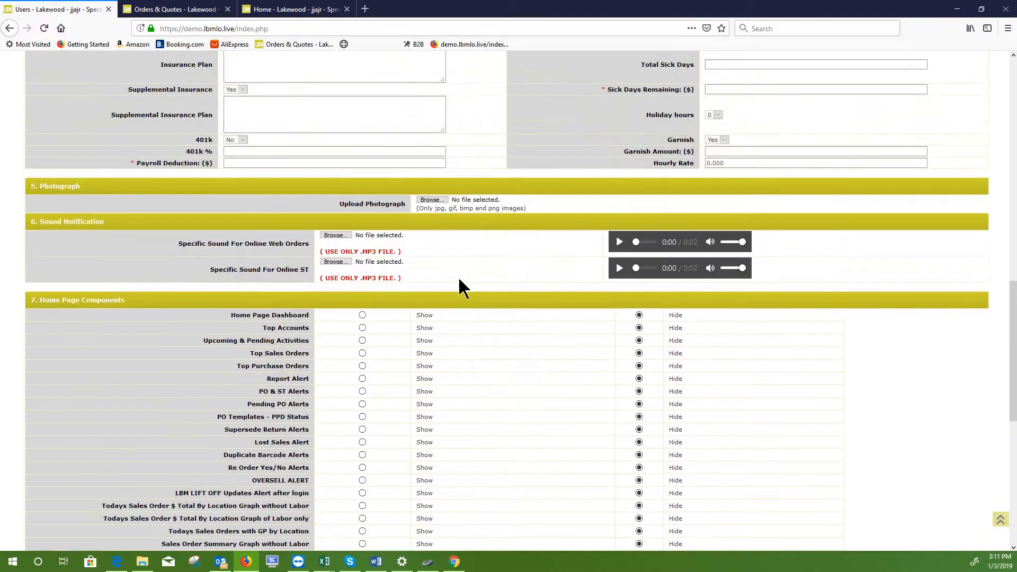
pyautogui.scroll(-4, 459, 295)
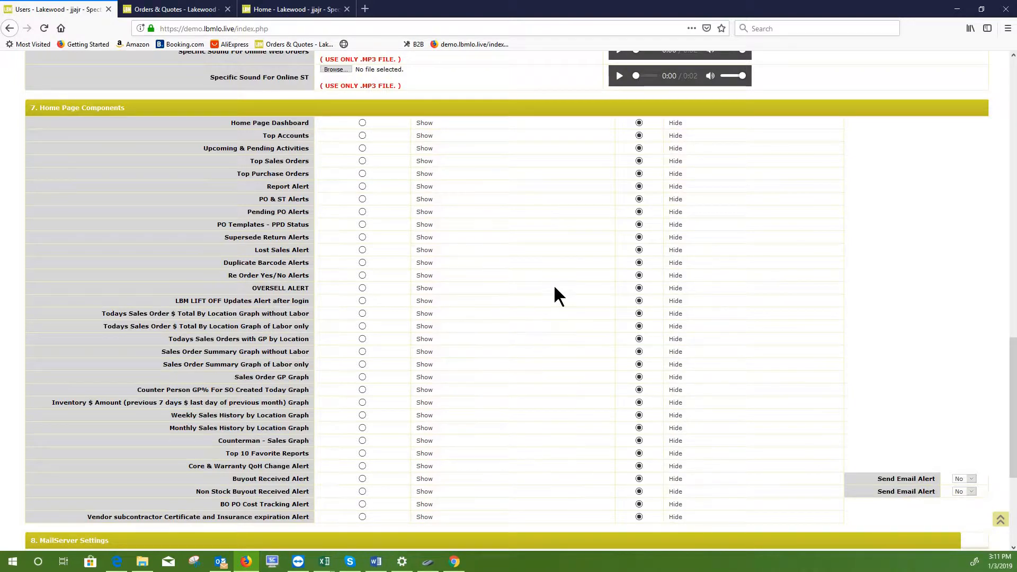
# Step: Check the Send Email Alert choices for the Buyout Received Alert, keeping No, and examine the MailServer Settings
pyautogui.scroll(-4, 537, 286)
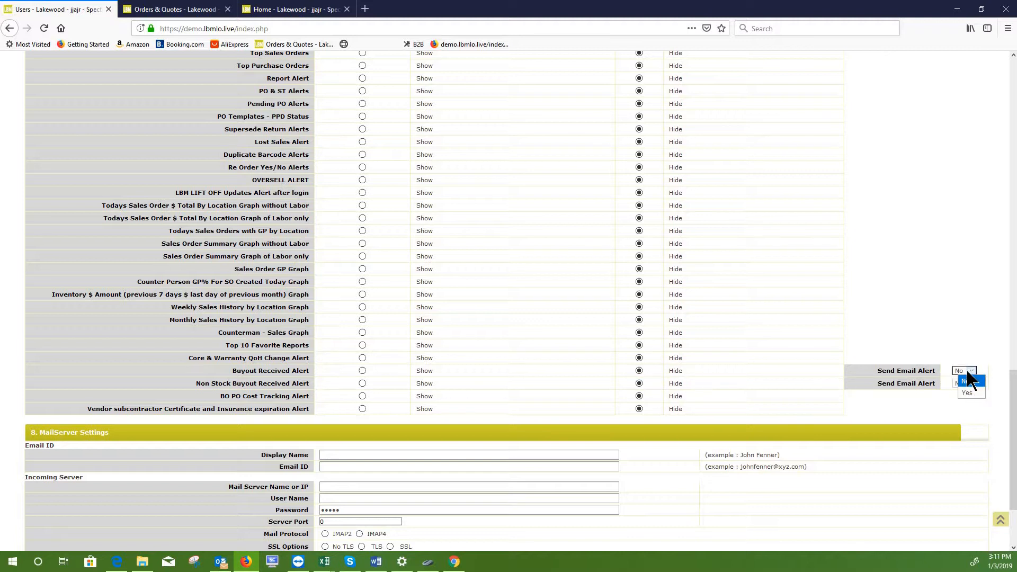
pyautogui.click(968, 381)
pyautogui.scroll(-3, 401, 340)
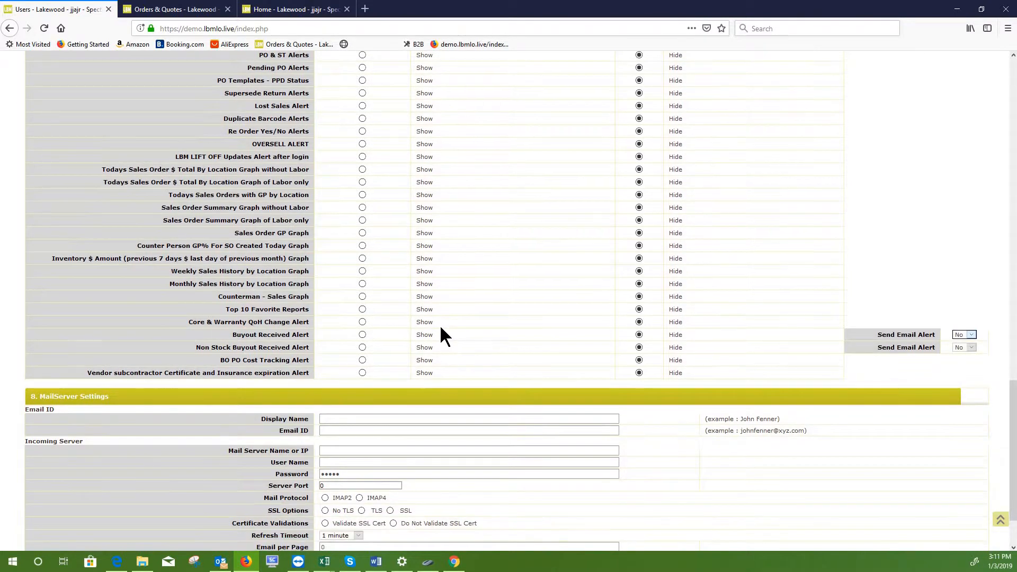
pyautogui.scroll(-2, 454, 333)
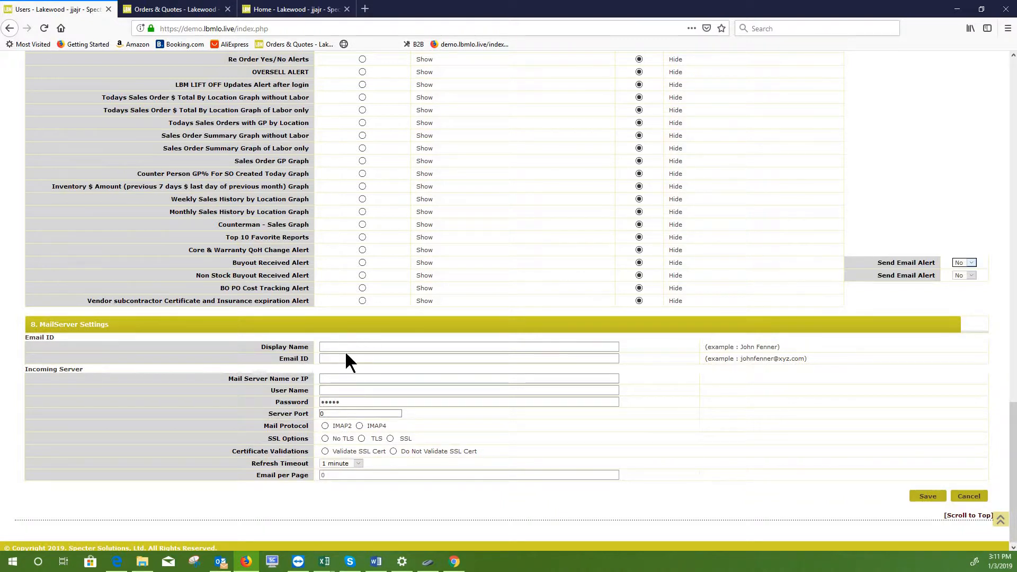
# Step: Review the Login & Role, More Information and Personal Information settings once more and cancel editing the counter user
pyautogui.scroll(7, 410, 402)
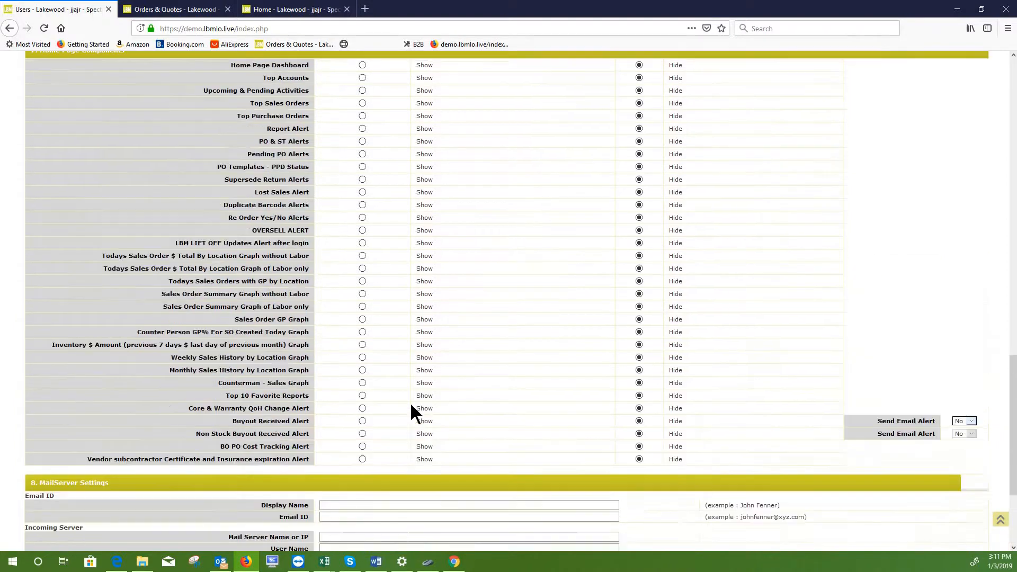
pyautogui.scroll(15, 394, 392)
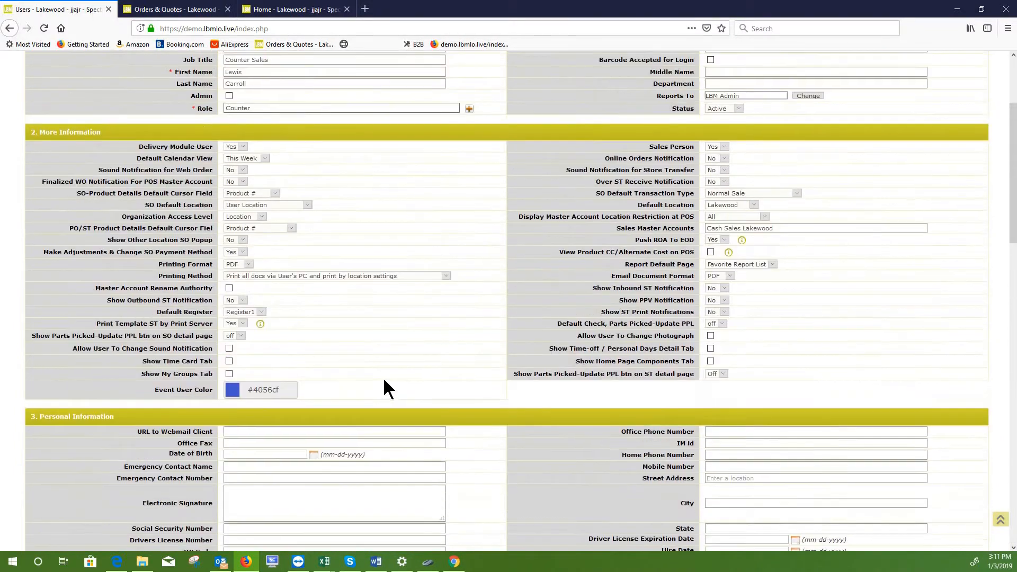
pyautogui.scroll(3, 434, 339)
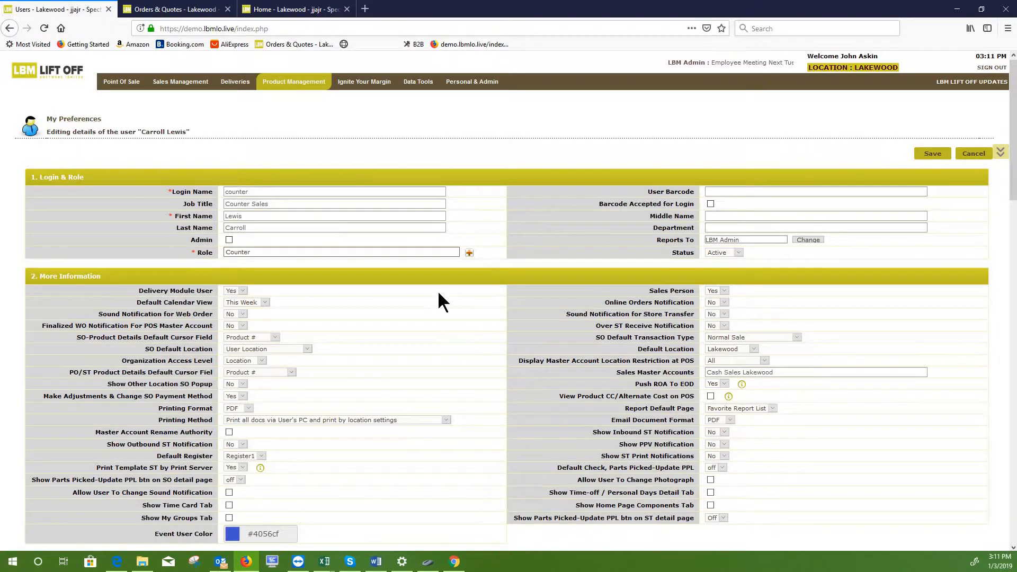
pyautogui.scroll(-3, 469, 297)
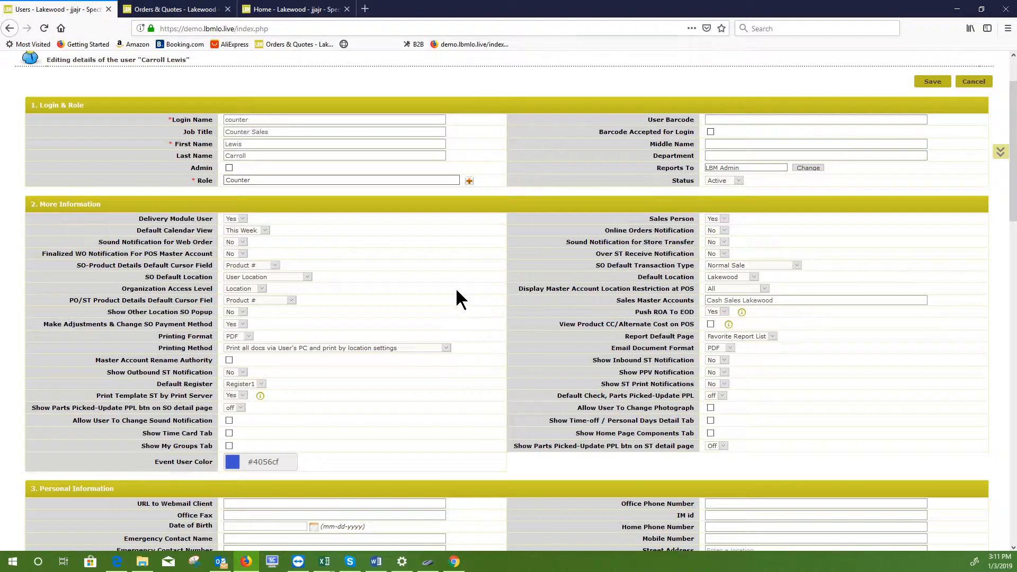
pyautogui.scroll(-5, 455, 288)
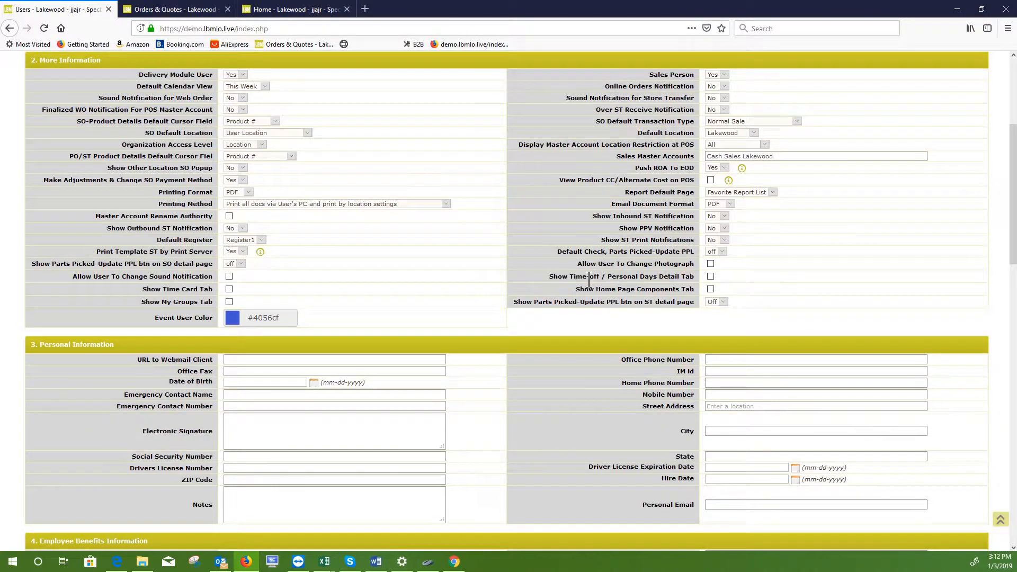
pyautogui.scroll(8, 589, 279)
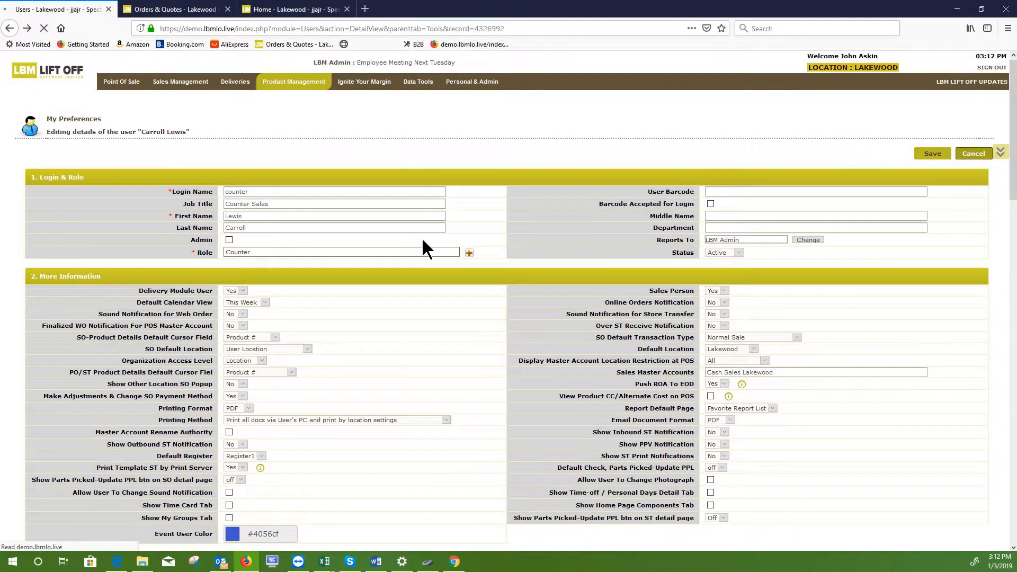
pyautogui.scroll(3, 320, 160)
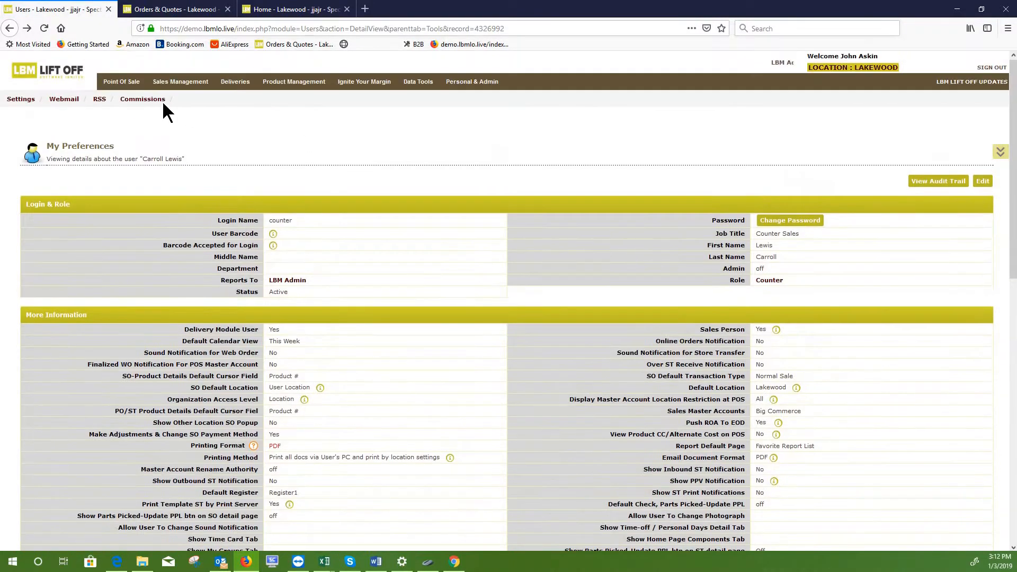
# Step: Open the Users list in Settings and search it by Roles for Counter
pyautogui.click(458, 97)
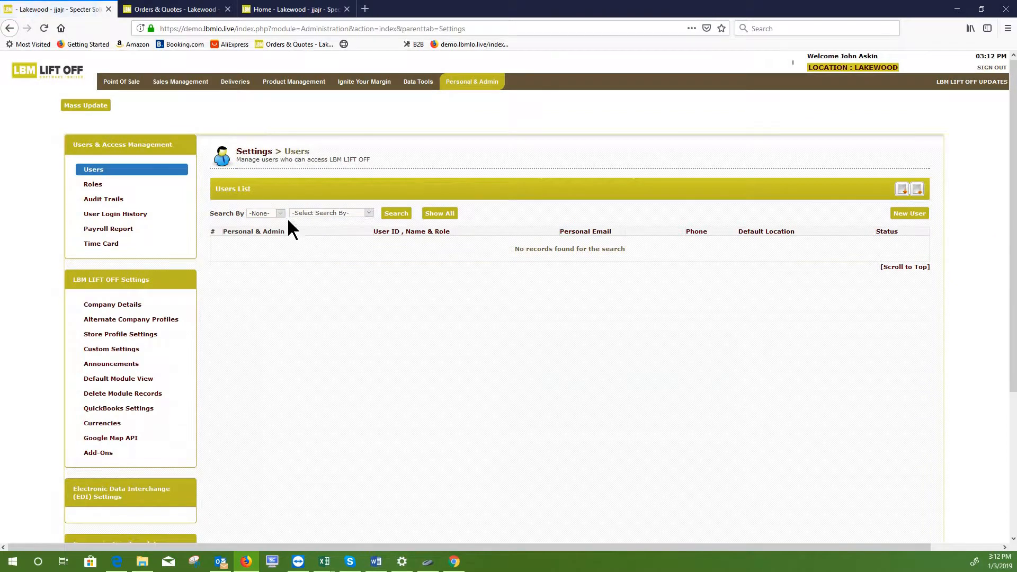
pyautogui.click(280, 213)
pyautogui.click(276, 246)
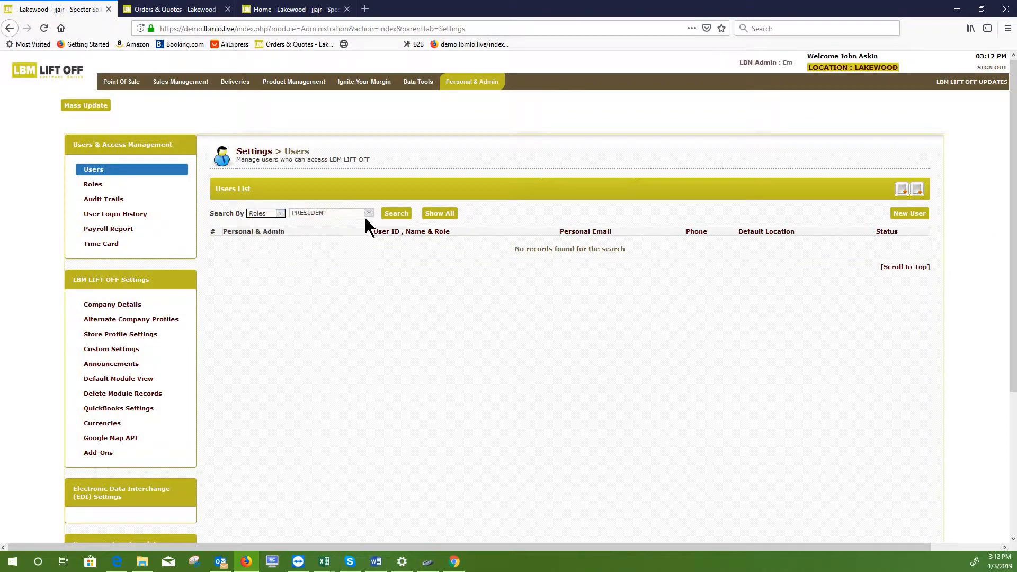
pyautogui.click(370, 213)
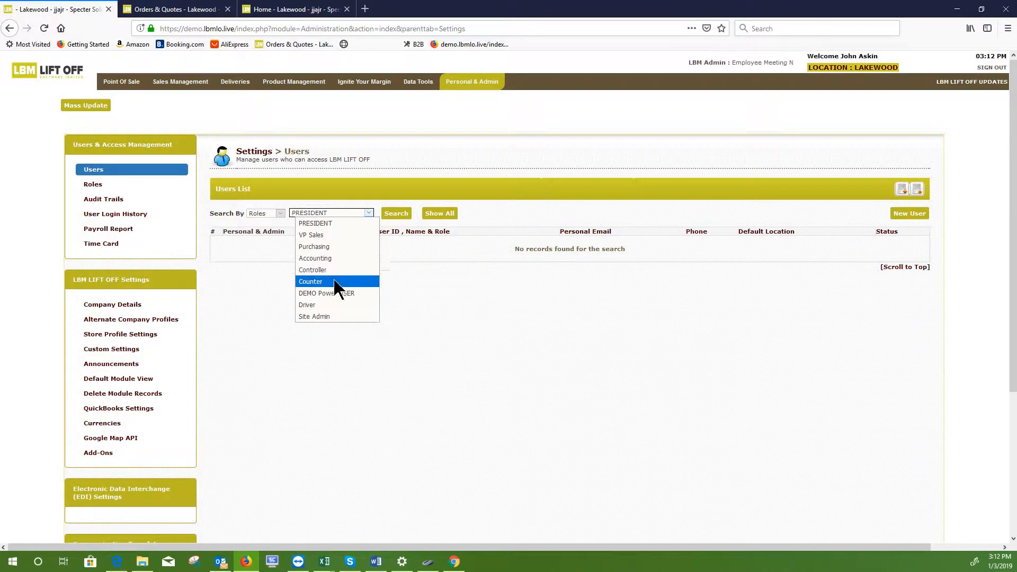
pyautogui.click(333, 278)
pyautogui.click(398, 214)
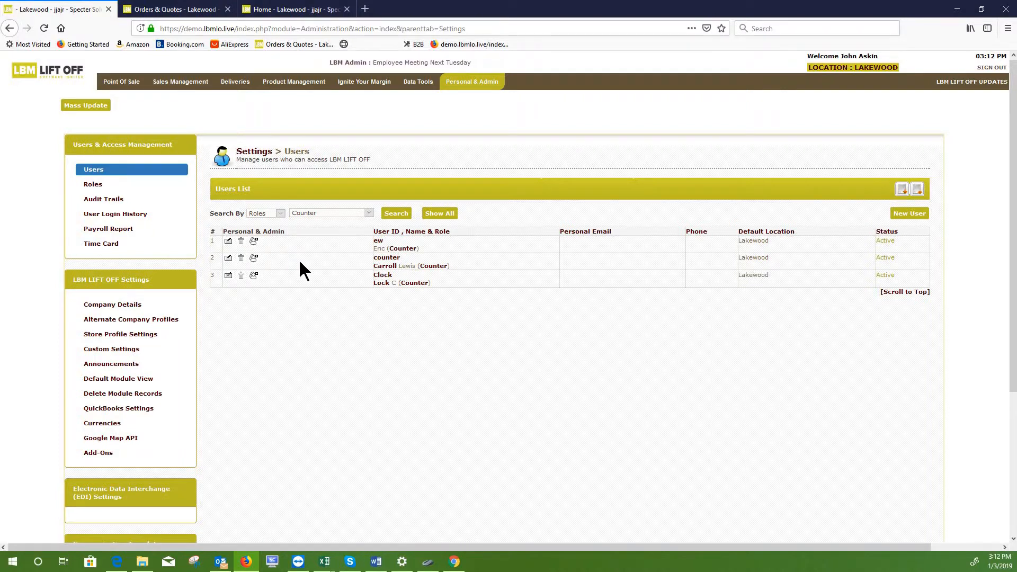
# Step: Start duplicating the counter user, examine the copied login, preference and benefits fields, and cancel the duplication
pyautogui.click(253, 260)
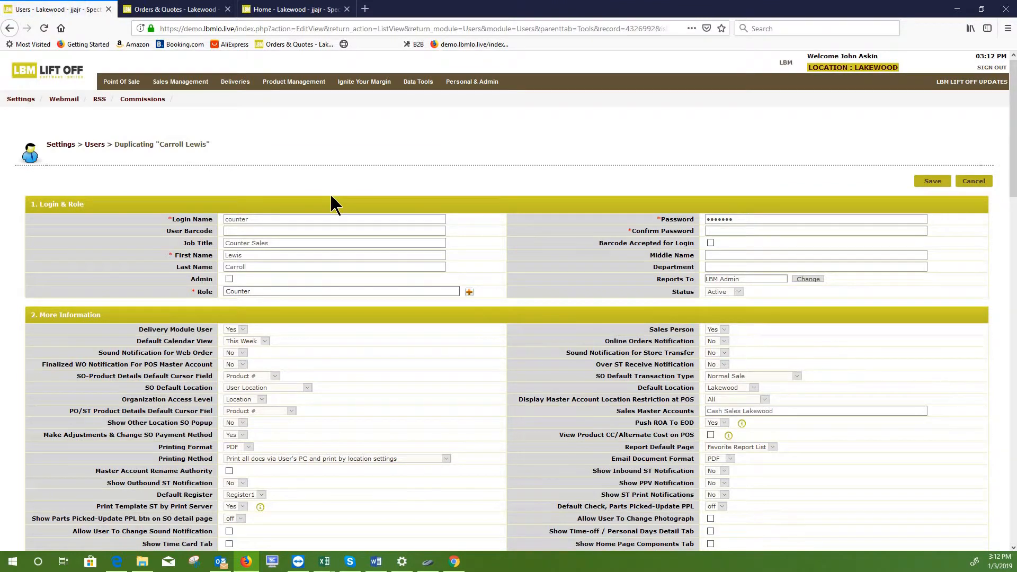
pyautogui.scroll(-1, 374, 230)
pyautogui.scroll(2, 370, 223)
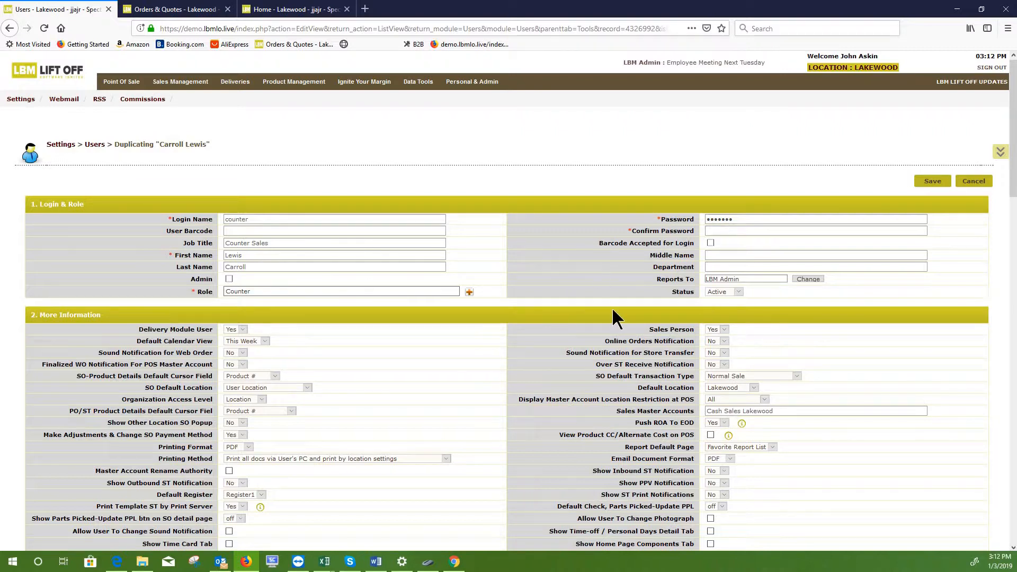
pyautogui.scroll(-6, 422, 294)
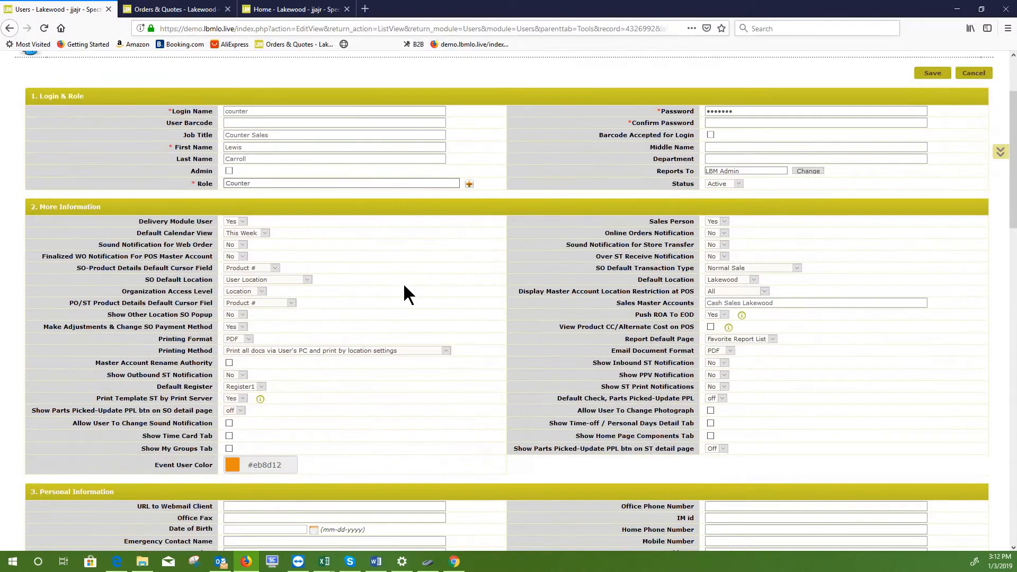
pyautogui.scroll(7, 504, 214)
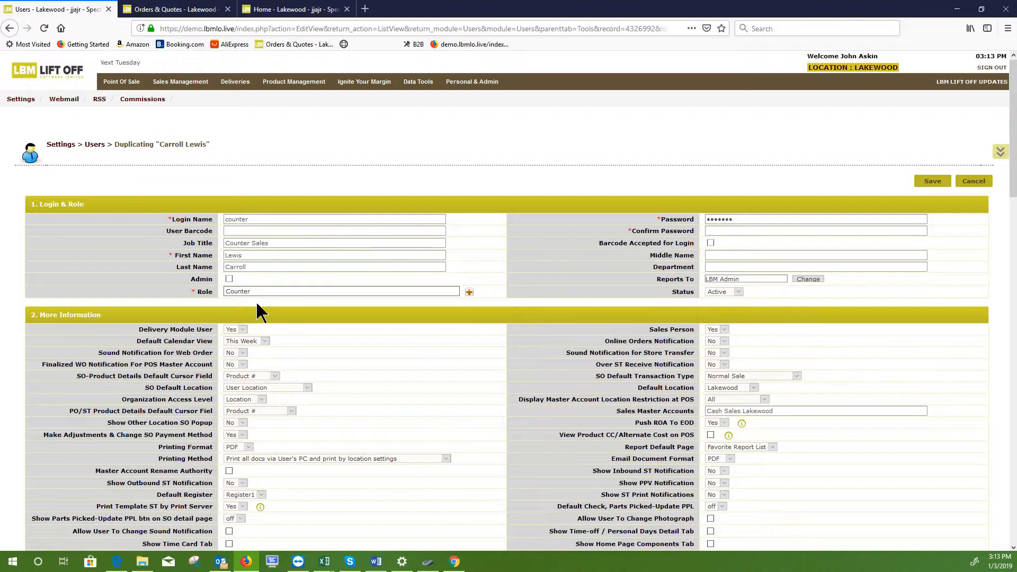
pyautogui.scroll(-7, 384, 362)
pyautogui.scroll(-3, 372, 384)
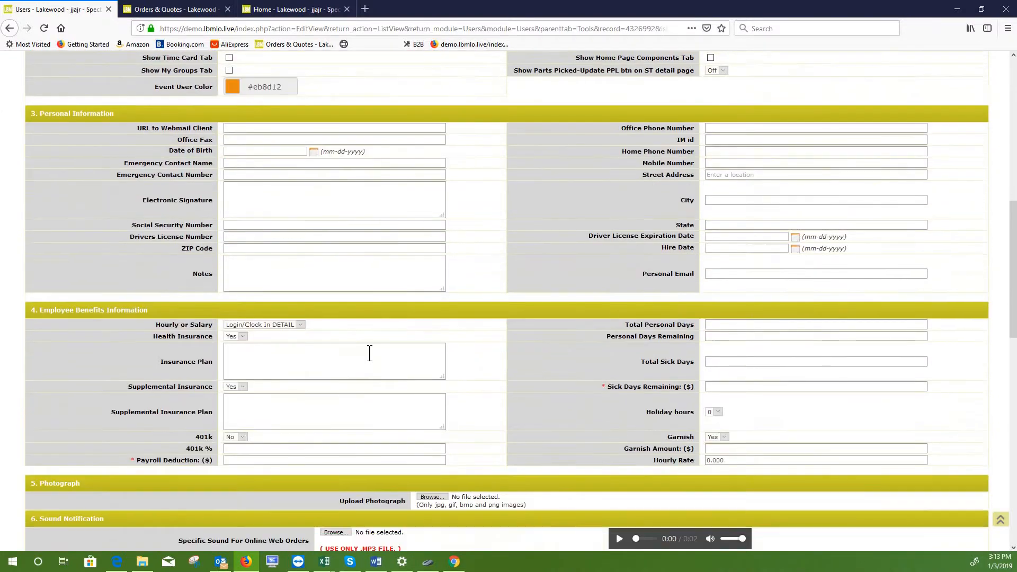
pyautogui.scroll(10, 371, 352)
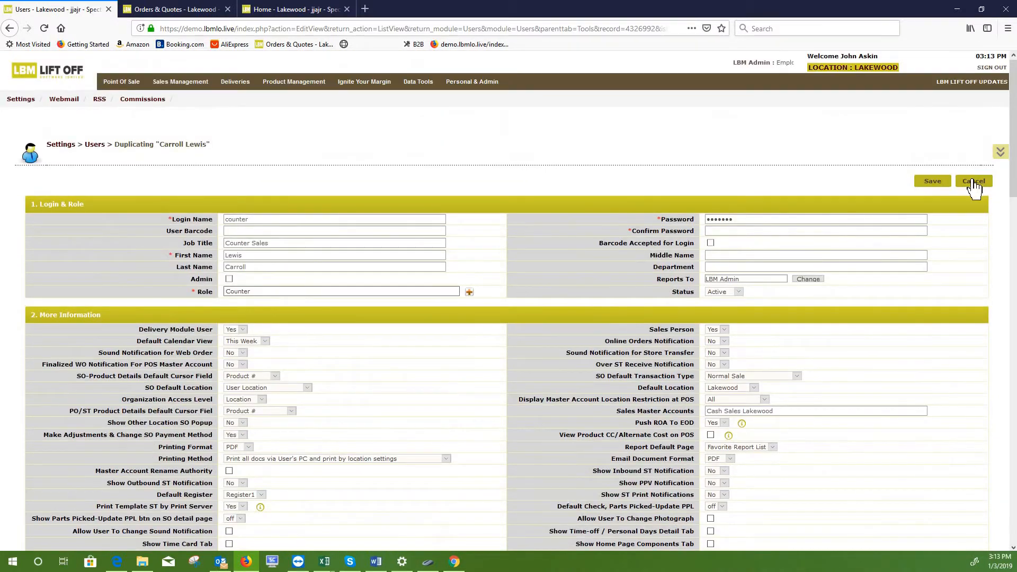
pyautogui.click(975, 183)
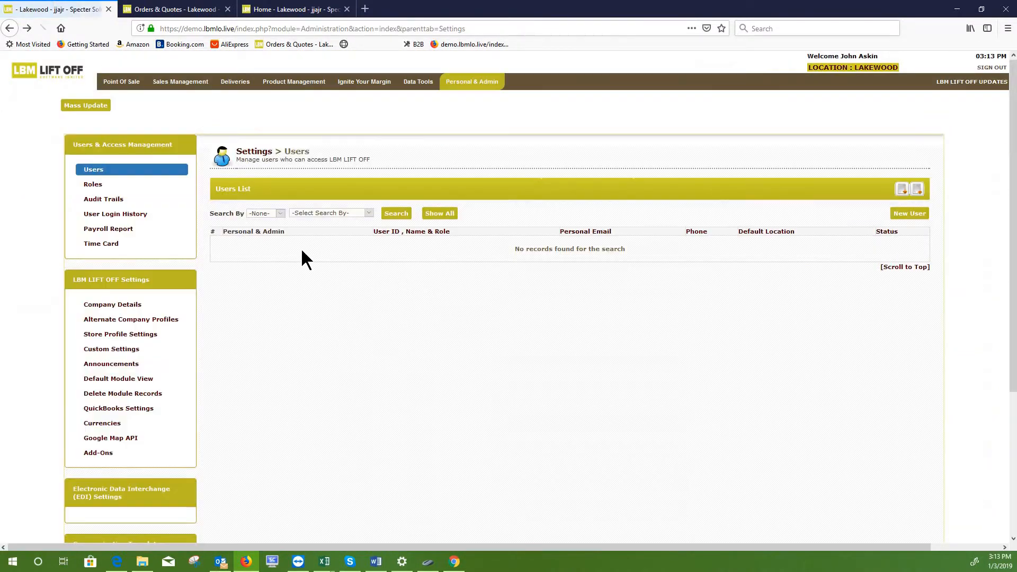
# Step: Open Roles under Users & Access Management and examine the Roles & Hierarchy Tree, including the action options beside a role
pyautogui.click(114, 189)
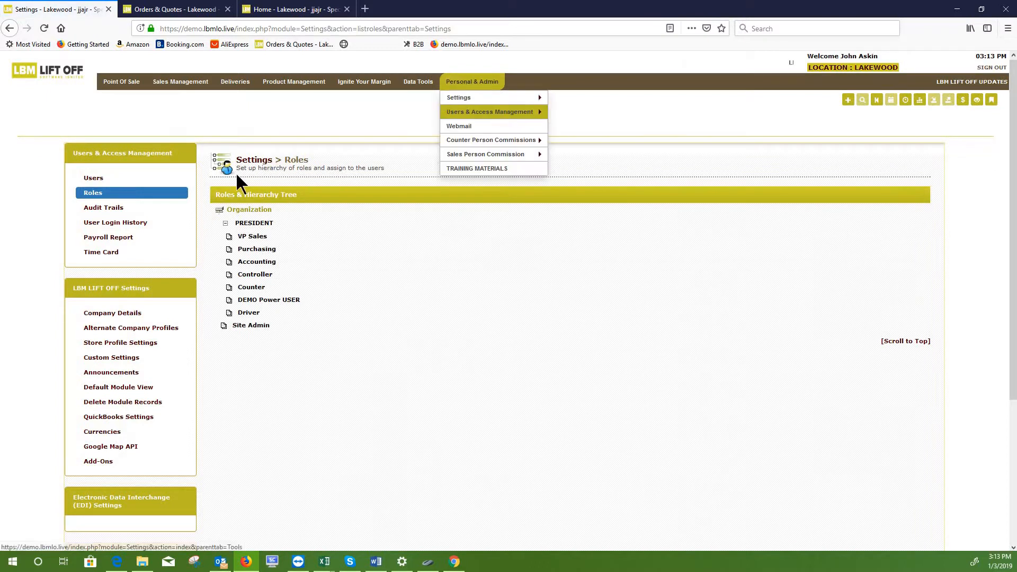
pyautogui.moveTo(475, 84)
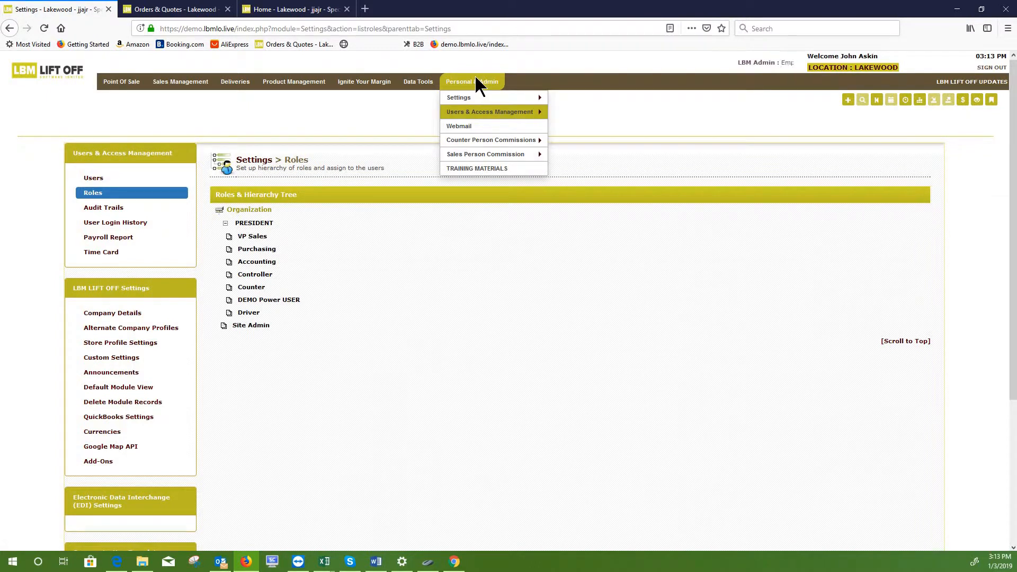
pyautogui.moveTo(469, 118)
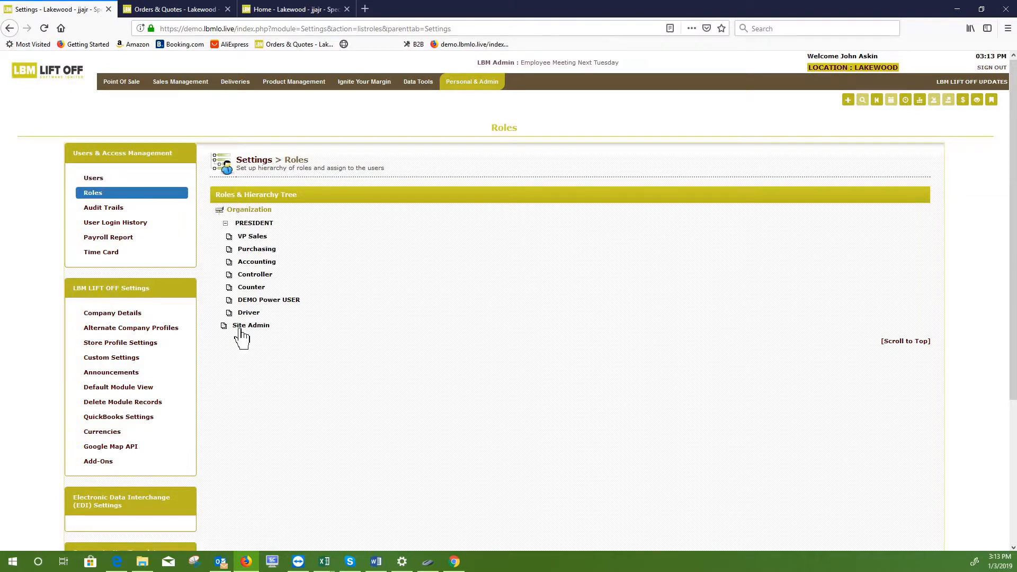
pyautogui.moveTo(277, 318)
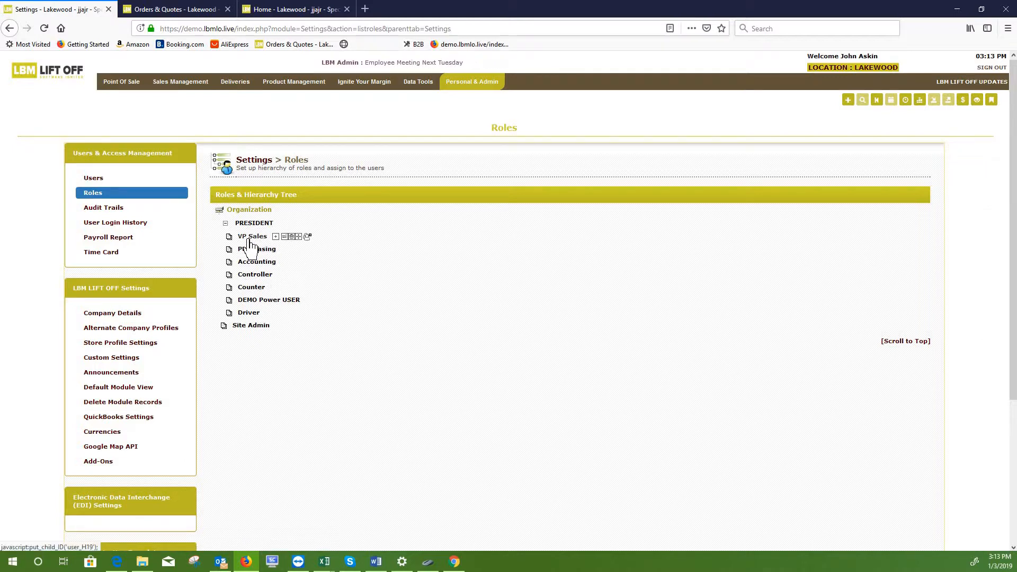
# Step: Open the Counter role and examine its properties, the full list of module privileges and the permitted reports
pyautogui.moveTo(245, 296)
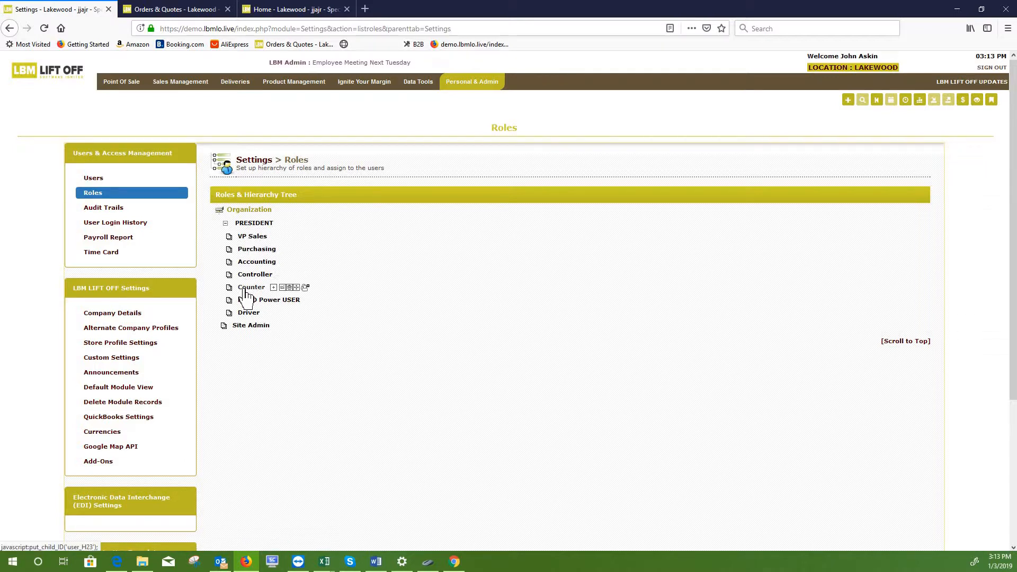
pyautogui.click(246, 290)
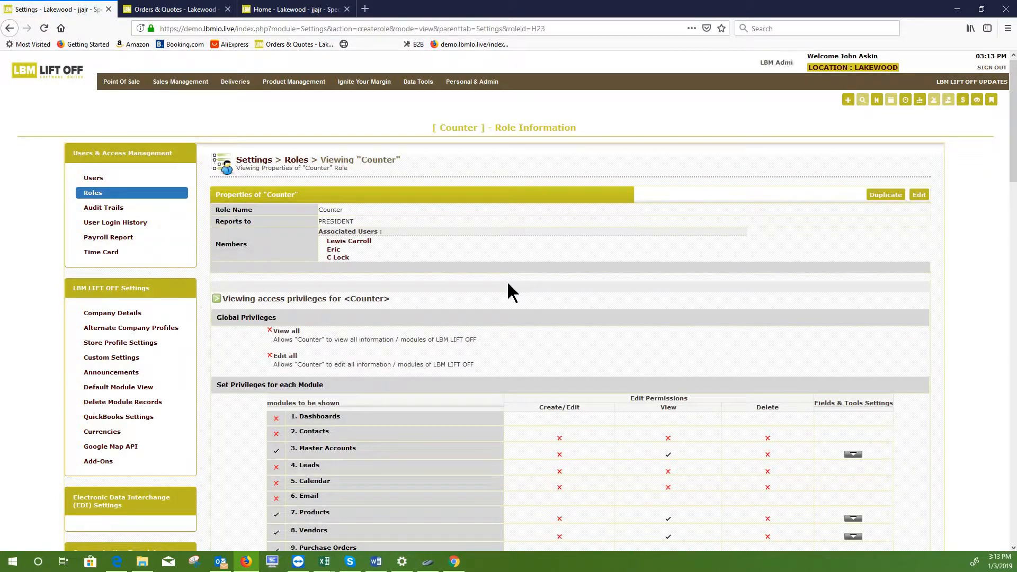
pyautogui.scroll(-2, 507, 281)
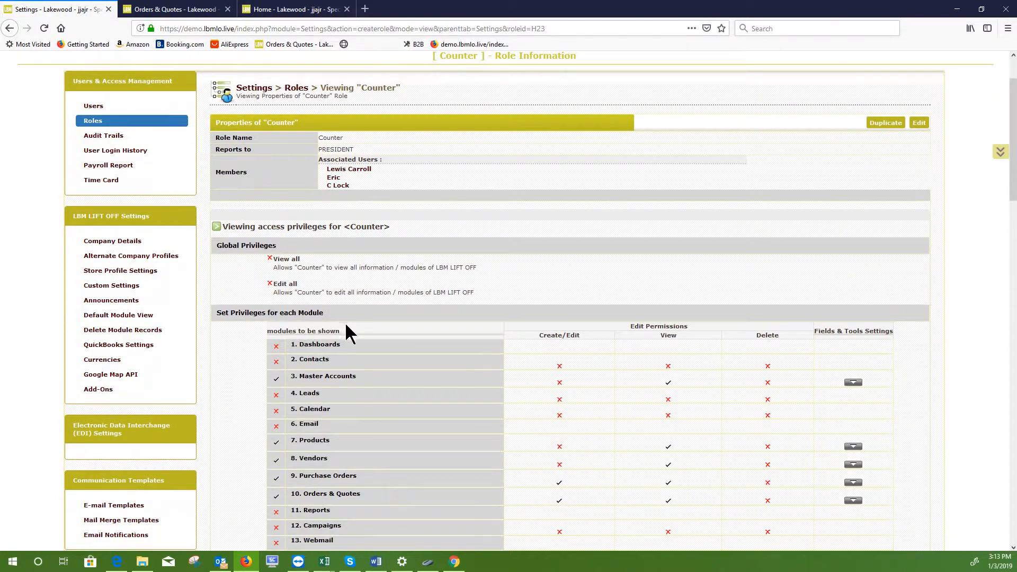
pyautogui.scroll(-15, 389, 323)
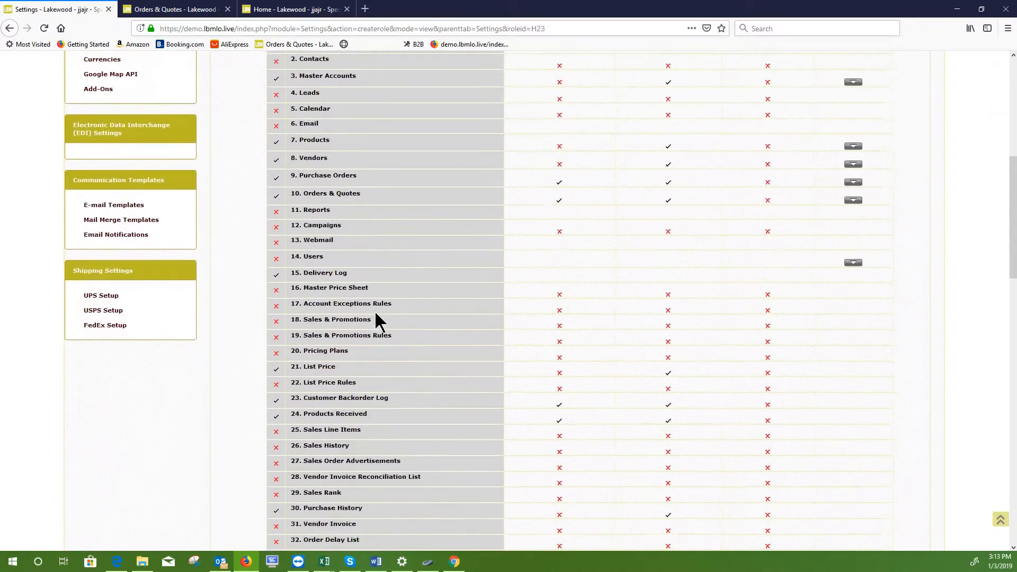
pyautogui.scroll(-10, 374, 313)
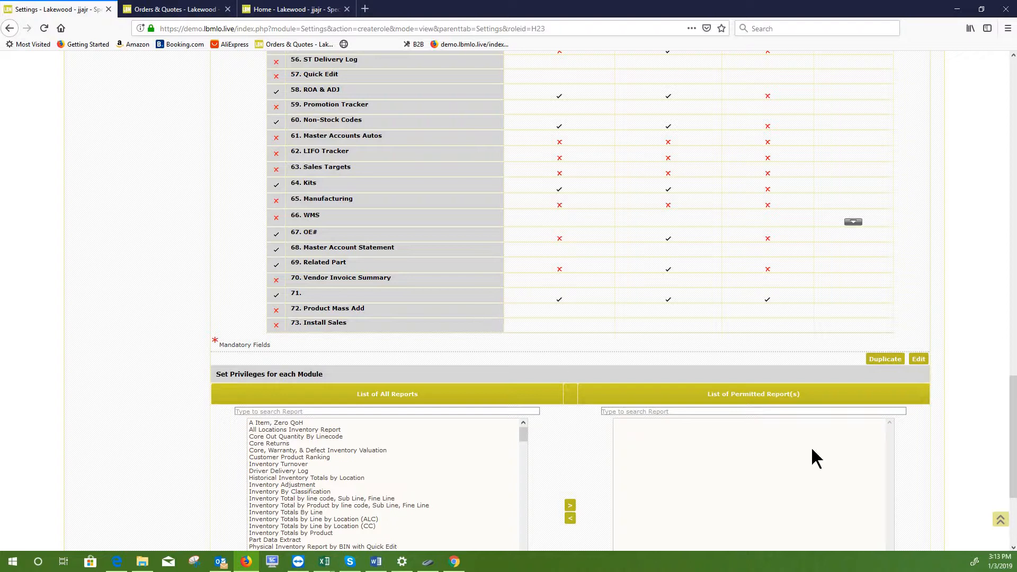
# Step: Review the Counter role's global privileges and the Create/Edit, View and Delete permissions set for each module
pyautogui.moveTo(1012, 356); pyautogui.dragTo(1013, 142)
pyautogui.moveTo(1013, 212); pyautogui.dragTo(1013, 129)
pyautogui.scroll(-3, 329, 297)
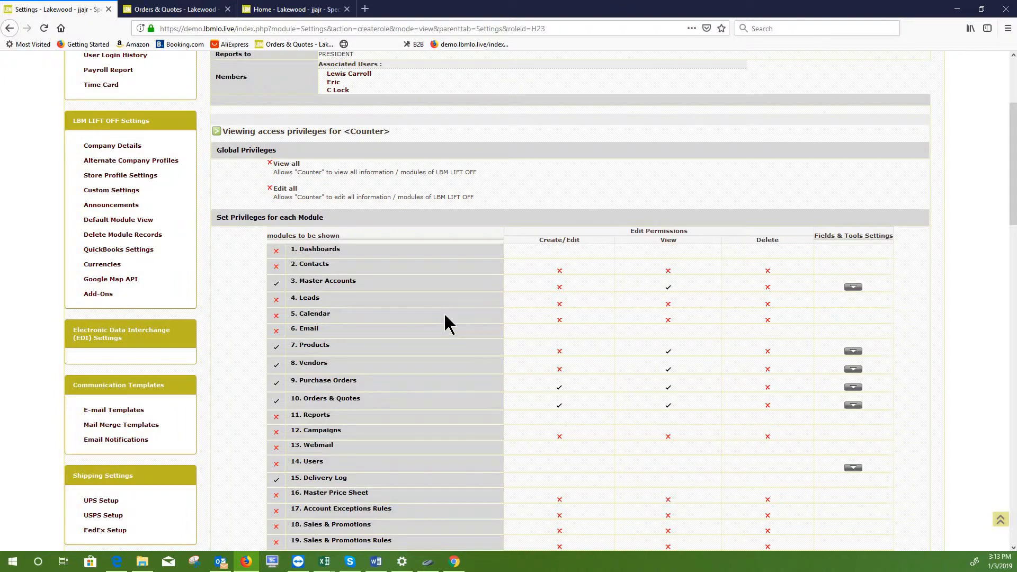
pyautogui.scroll(2, 445, 318)
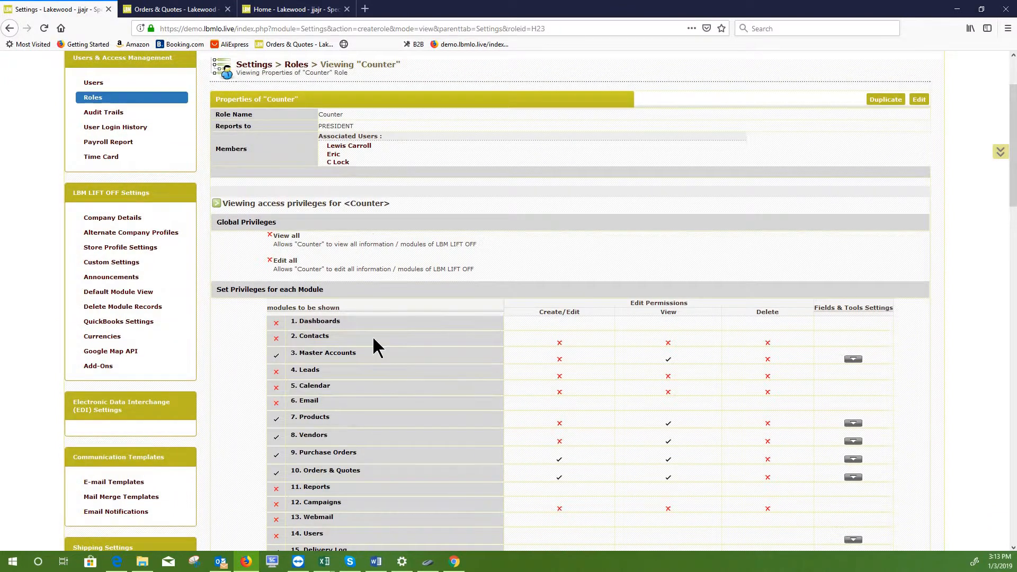
pyautogui.scroll(-3, 456, 321)
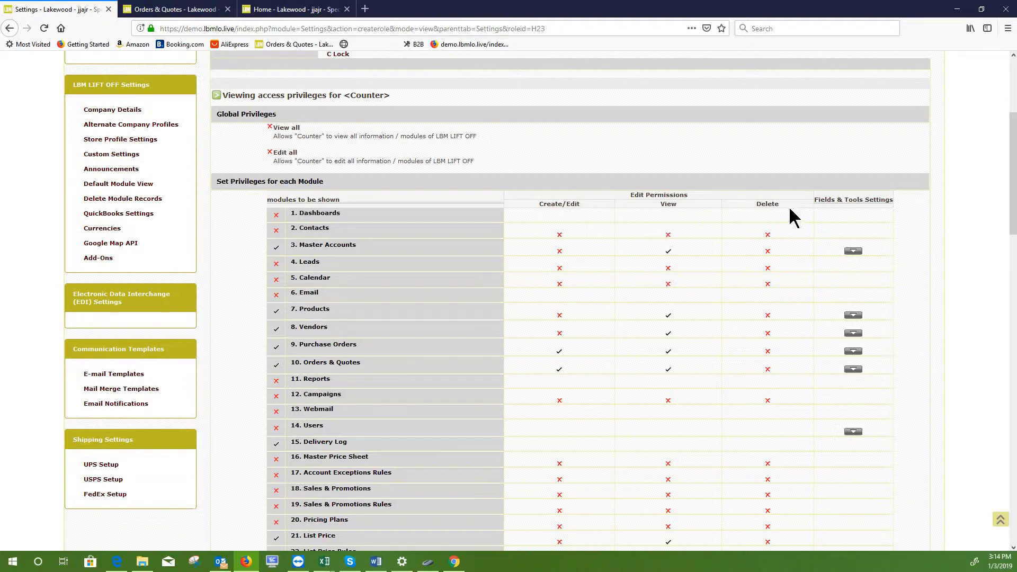
pyautogui.scroll(-15, 752, 291)
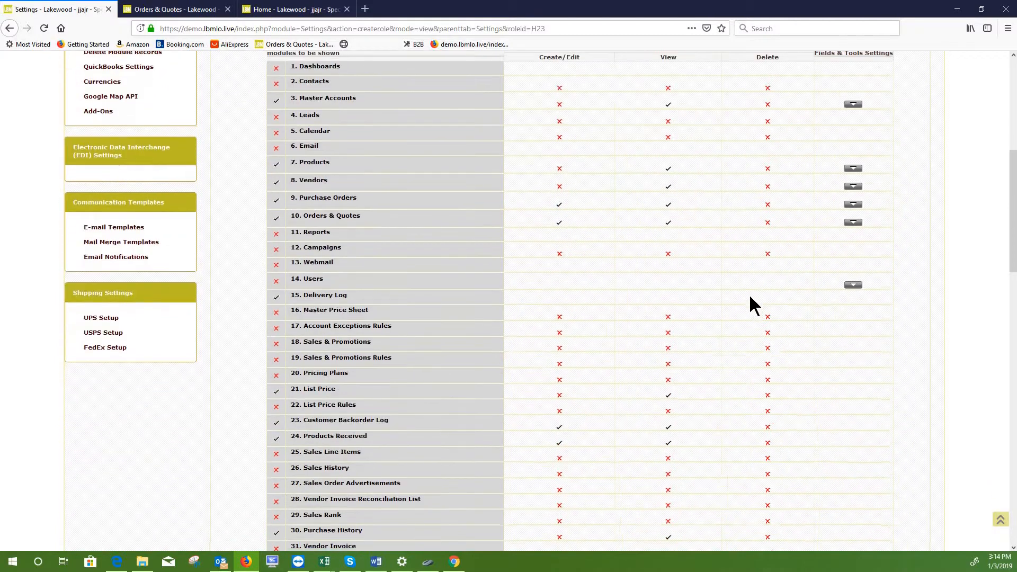
pyautogui.scroll(15, 746, 297)
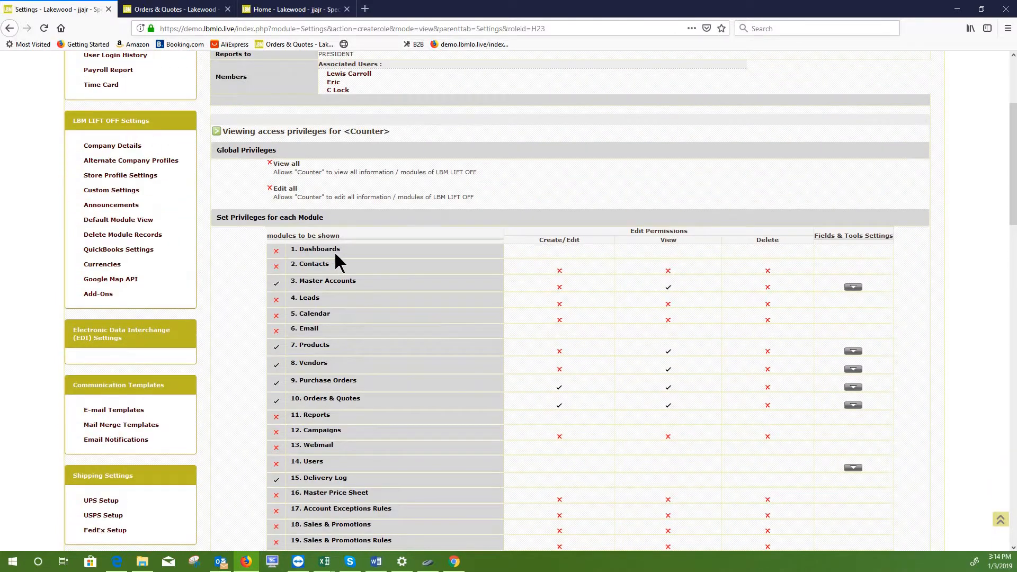
pyautogui.scroll(-2, 377, 252)
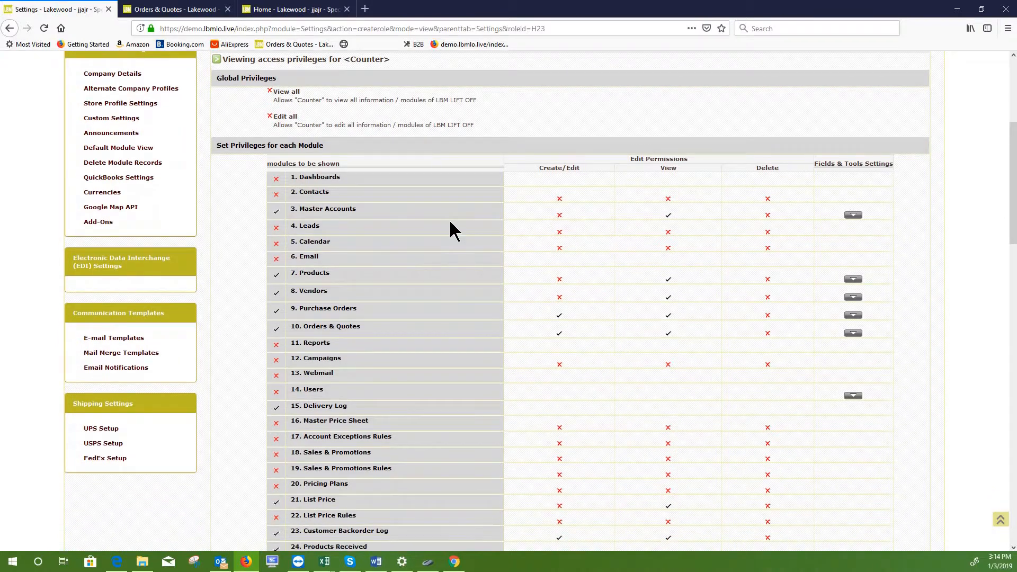
# Step: Expand the Master Accounts fields and tools settings, examine the fields and tools to be shown, and collapse them again
pyautogui.click(849, 215)
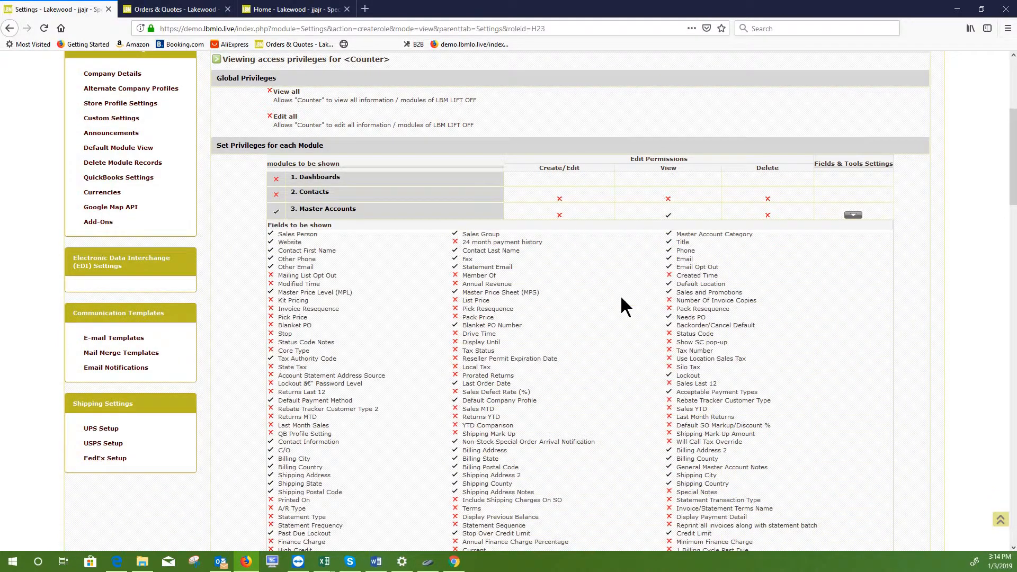
pyautogui.scroll(-3, 537, 256)
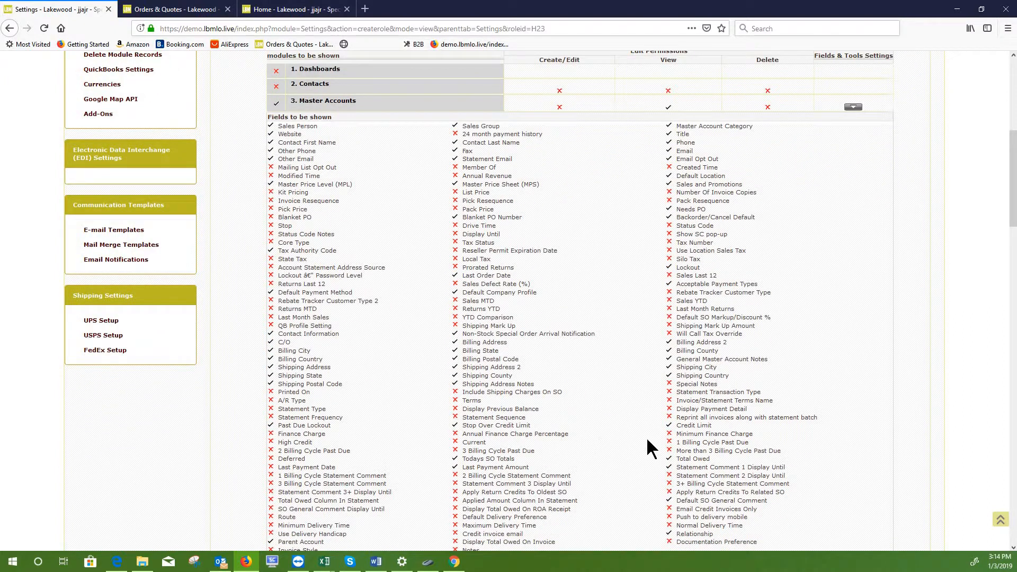
pyautogui.scroll(-1, 291, 170)
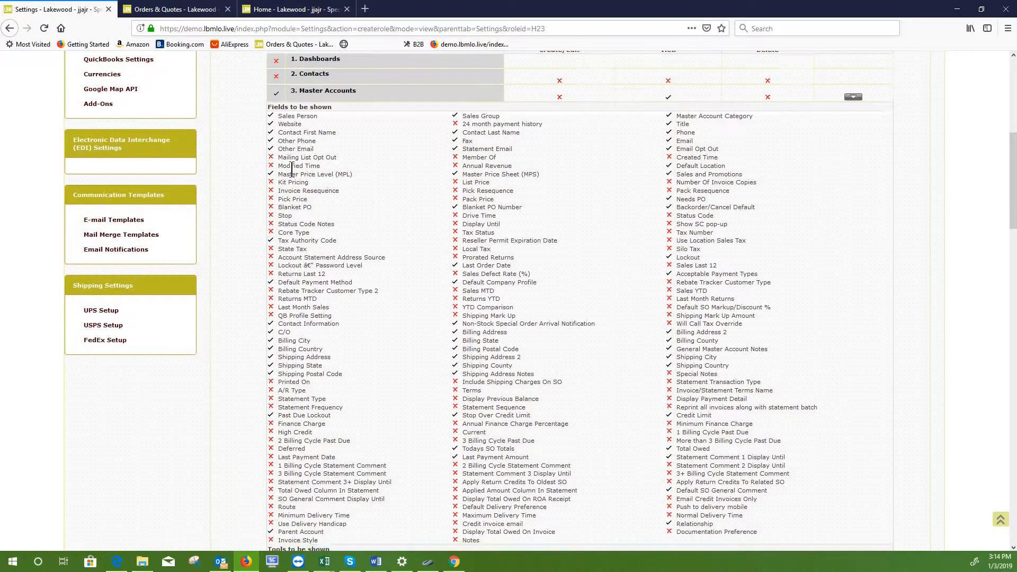
pyautogui.scroll(-2, 291, 170)
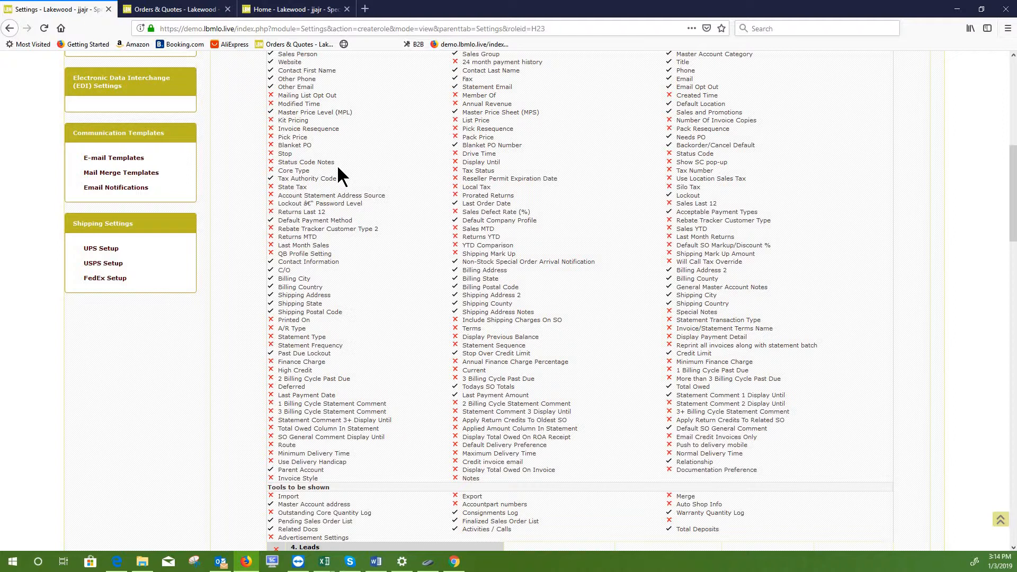
pyautogui.scroll(-1, 399, 252)
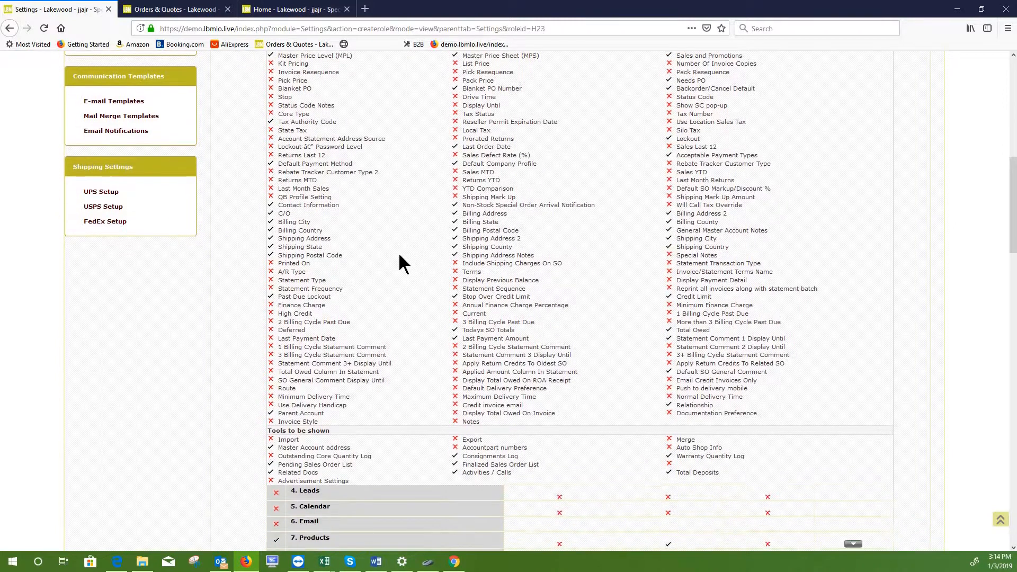
pyautogui.scroll(3, 398, 252)
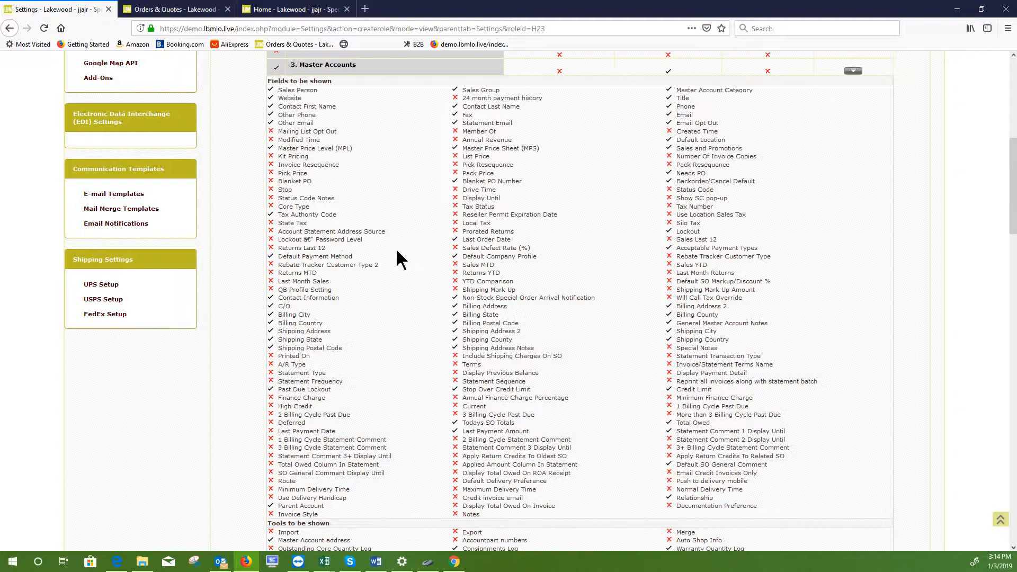
pyautogui.scroll(-3, 395, 249)
pyautogui.scroll(3, 379, 286)
pyautogui.scroll(2, 386, 231)
pyautogui.scroll(-6, 374, 228)
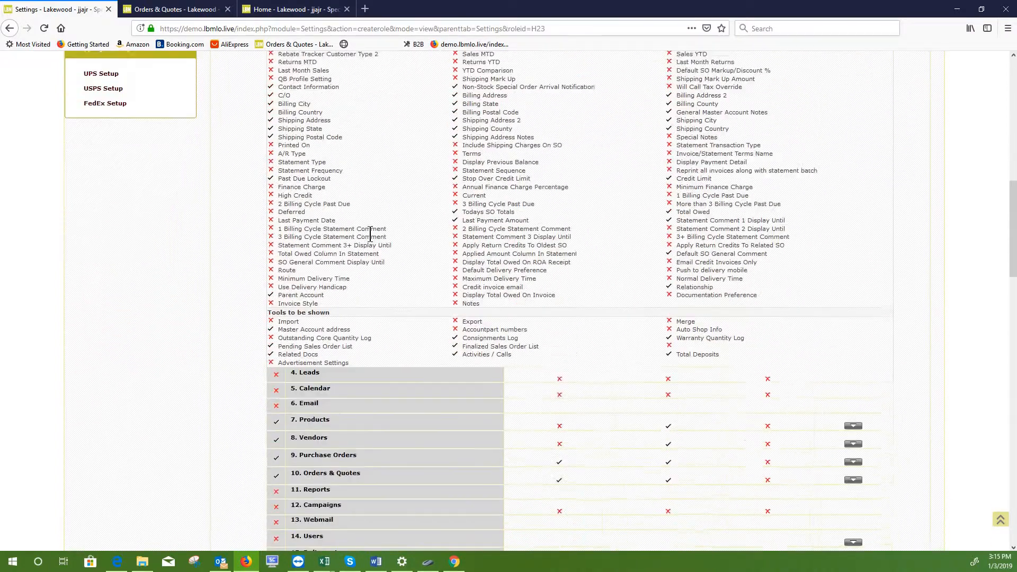
pyautogui.scroll(6, 759, 159)
pyautogui.click(853, 179)
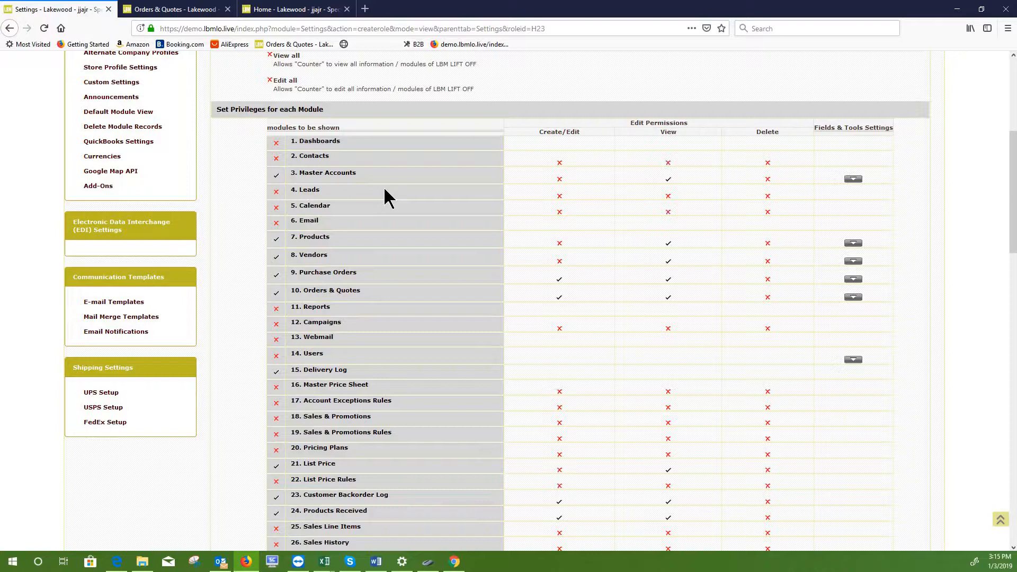
# Step: Briefly expand the Products fields and tools settings in the Counter role and collapse them
pyautogui.scroll(-3, 434, 277)
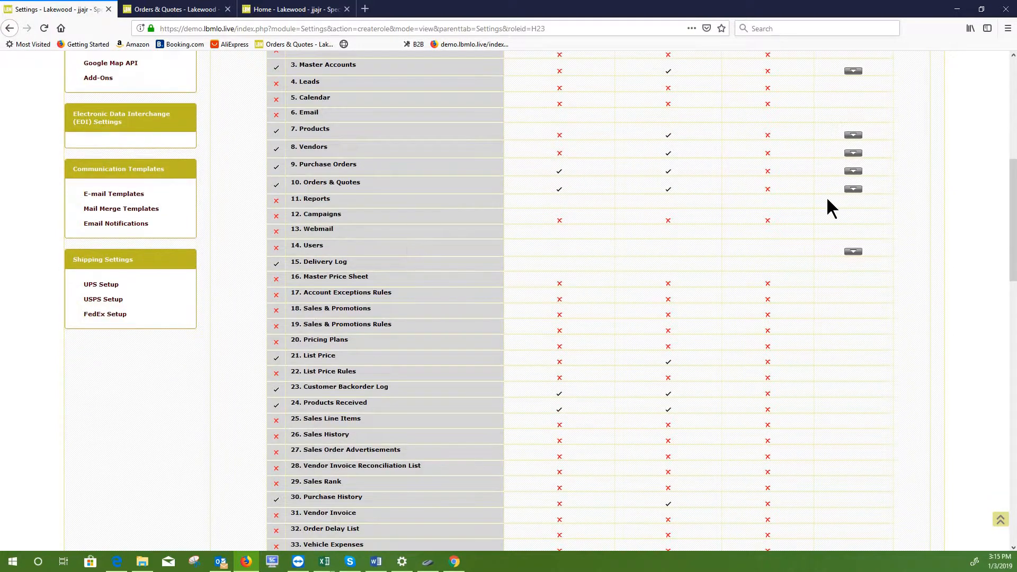
pyautogui.click(854, 135)
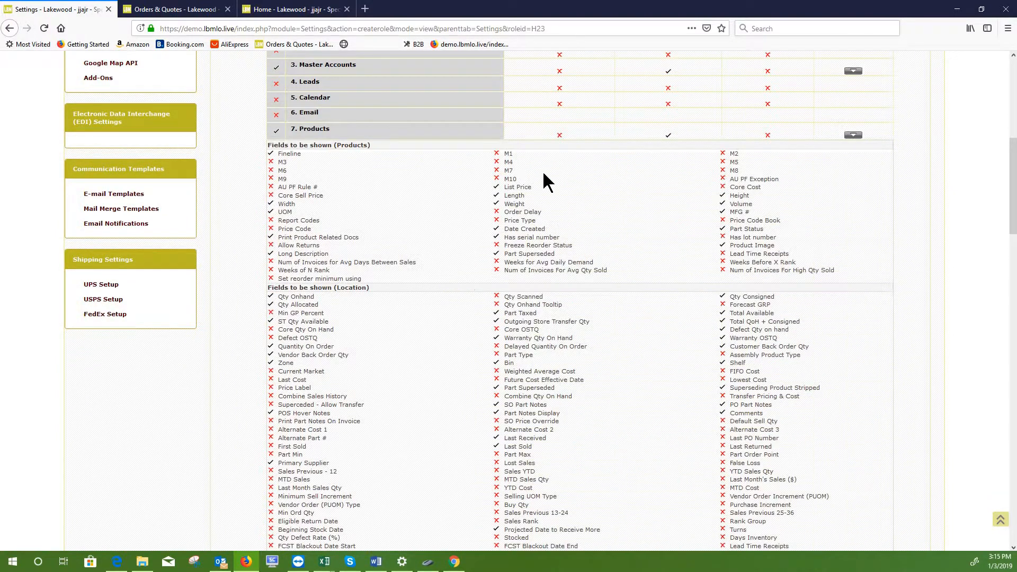
pyautogui.click(851, 135)
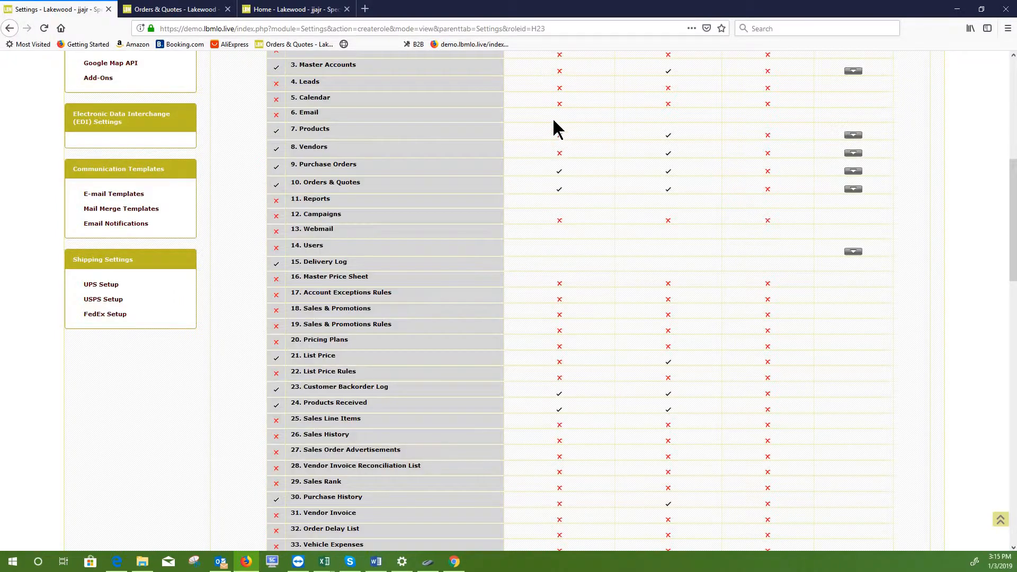
# Step: Examine the Counter role's Duplicate option and go over its module privileges again
pyautogui.scroll(4, 561, 223)
pyautogui.scroll(5, 582, 215)
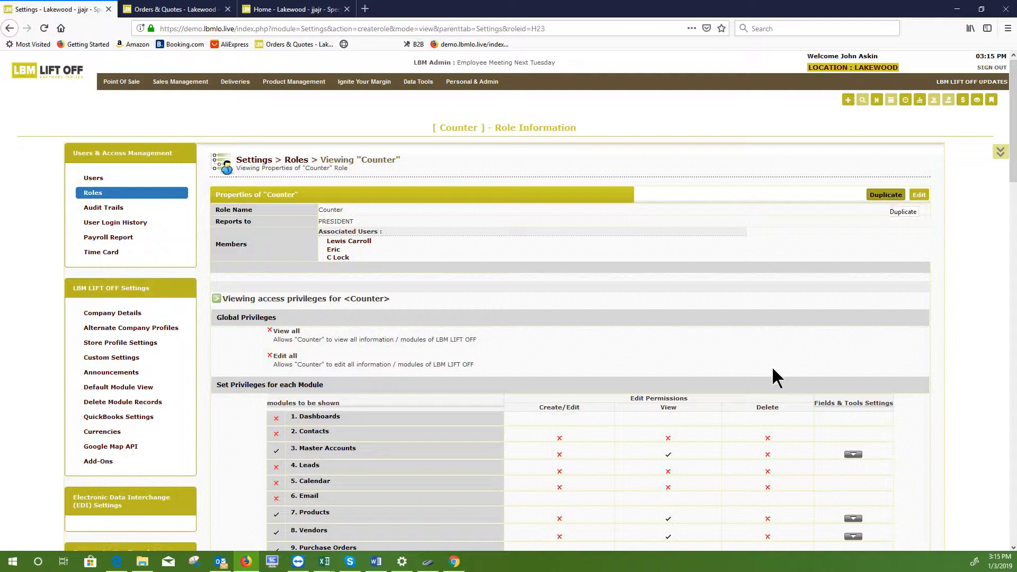
pyautogui.scroll(-2, 503, 399)
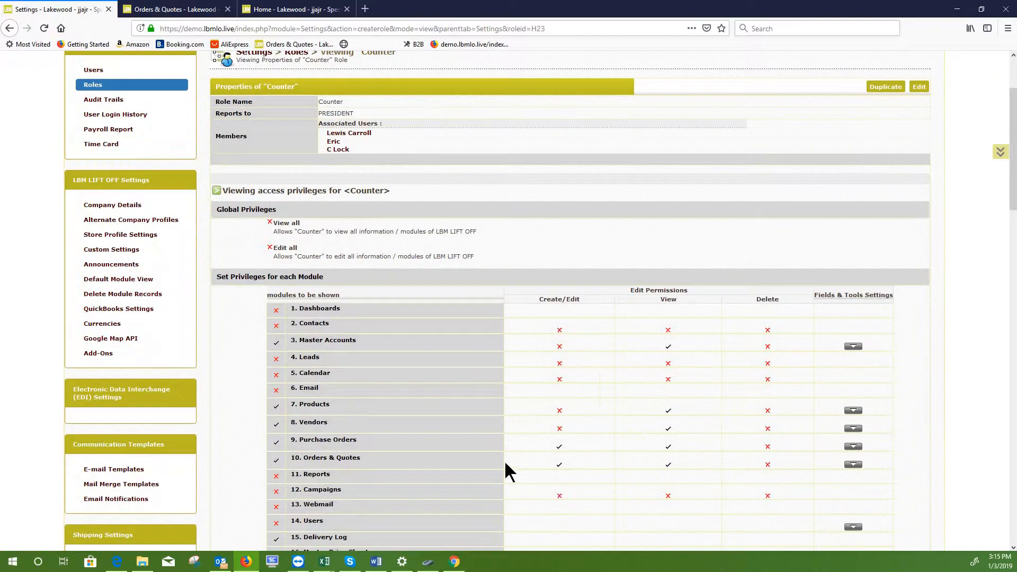
pyautogui.scroll(-3, 500, 397)
pyautogui.scroll(-3, 391, 258)
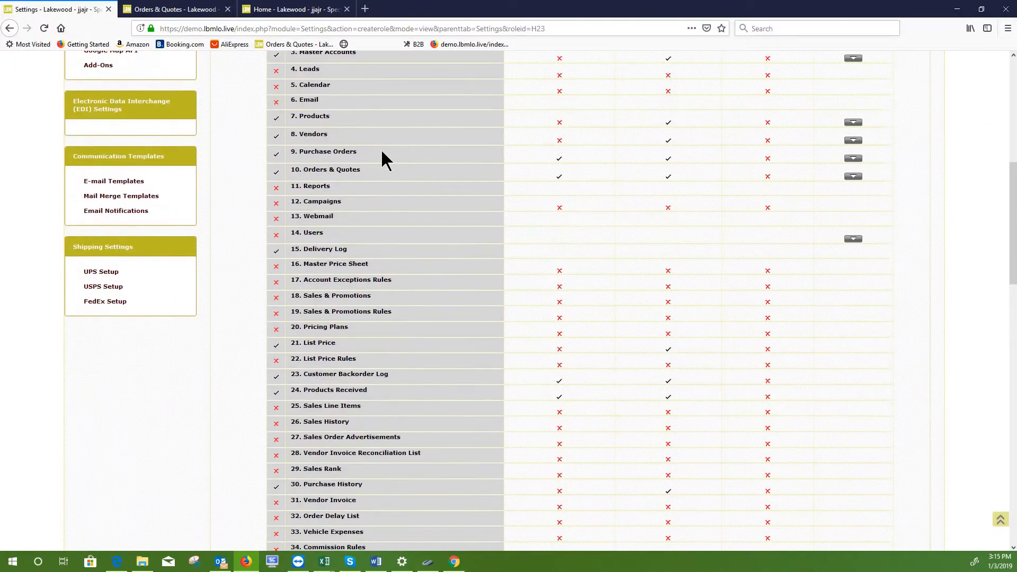
pyautogui.scroll(3, 389, 192)
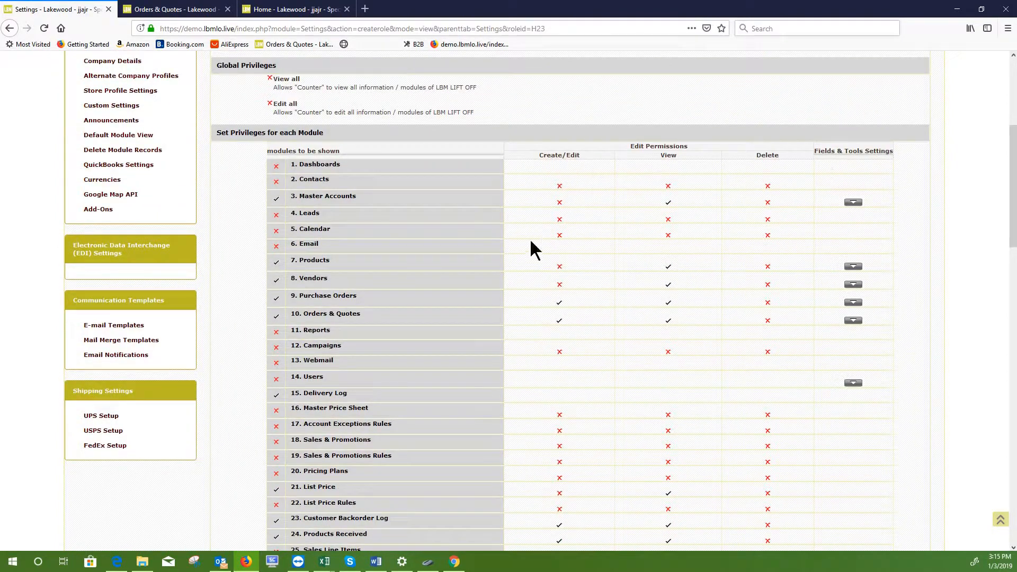
# Step: Expand the Products fields and tools settings and examine the product fields, location fields and tools to be shown
pyautogui.click(853, 267)
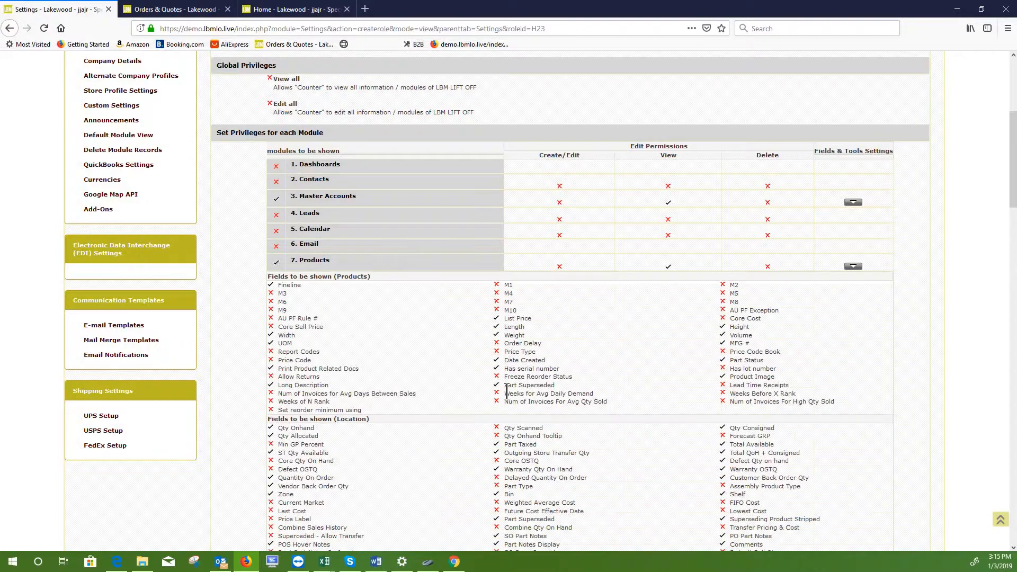
pyautogui.scroll(-3, 663, 195)
pyautogui.scroll(-5, 548, 249)
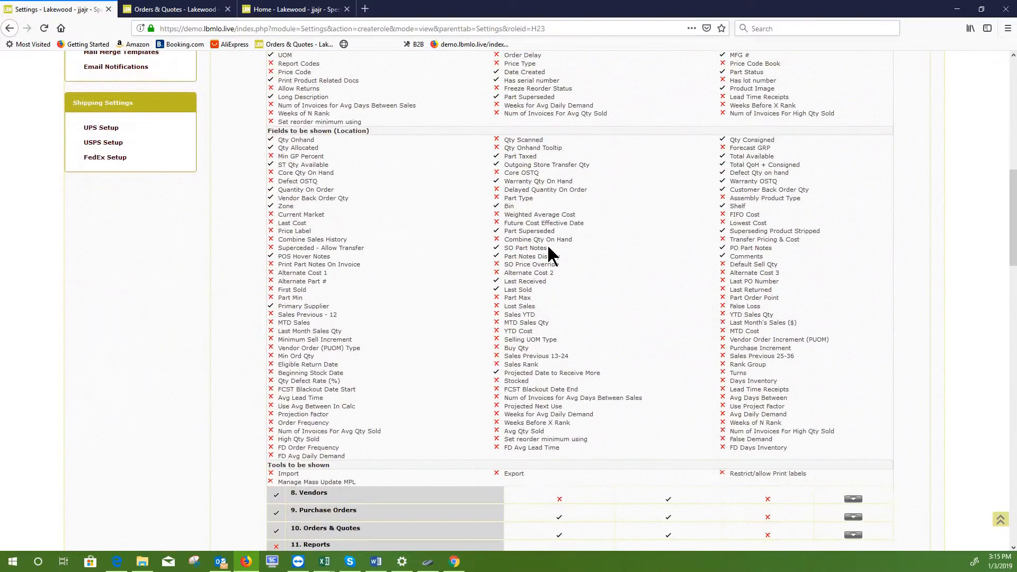
pyautogui.scroll(6, 560, 217)
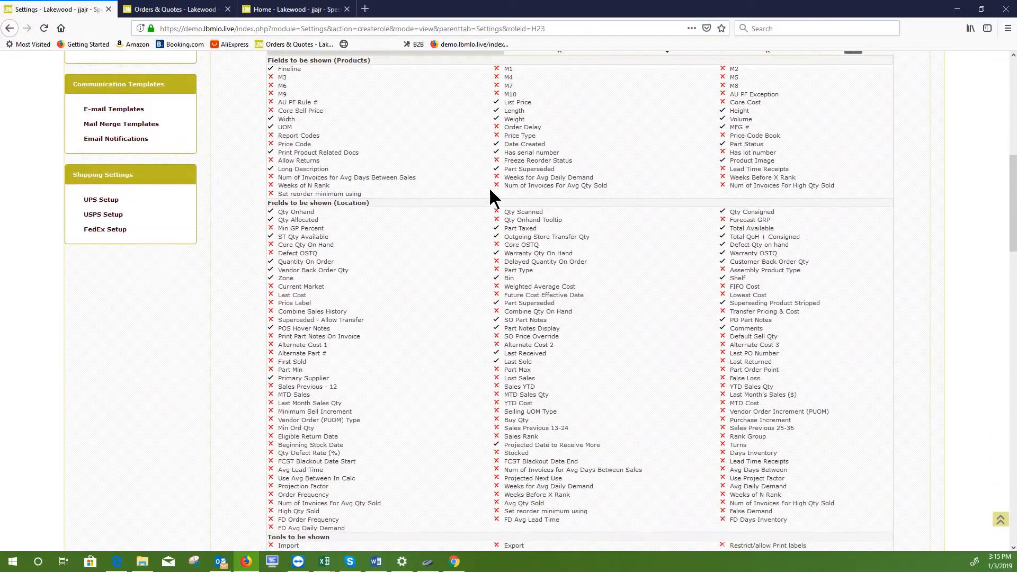
pyautogui.scroll(-3, 450, 268)
pyautogui.scroll(-3, 400, 321)
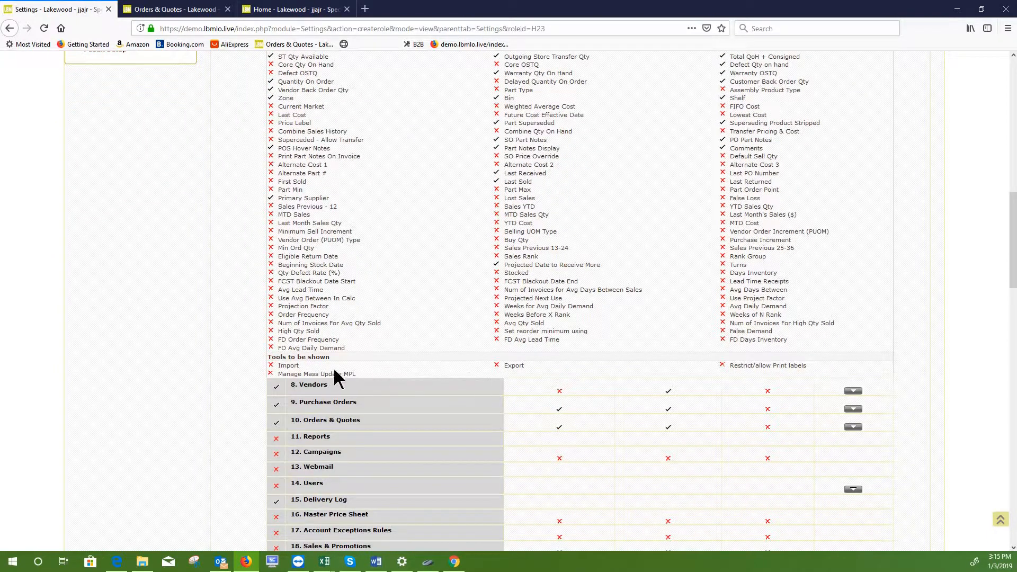
pyautogui.scroll(4, 411, 308)
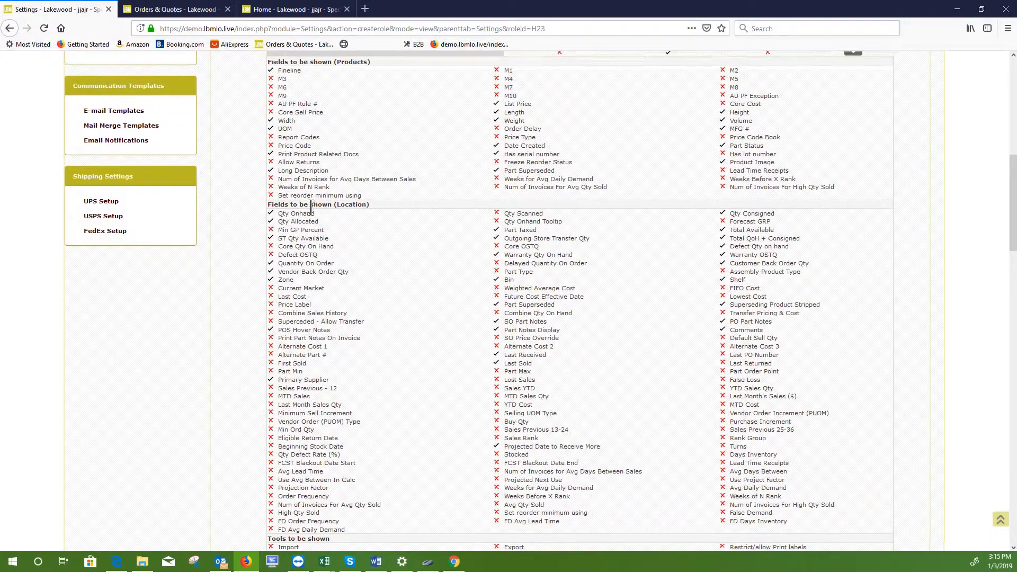
pyautogui.scroll(2, 311, 159)
pyautogui.scroll(-6, 347, 233)
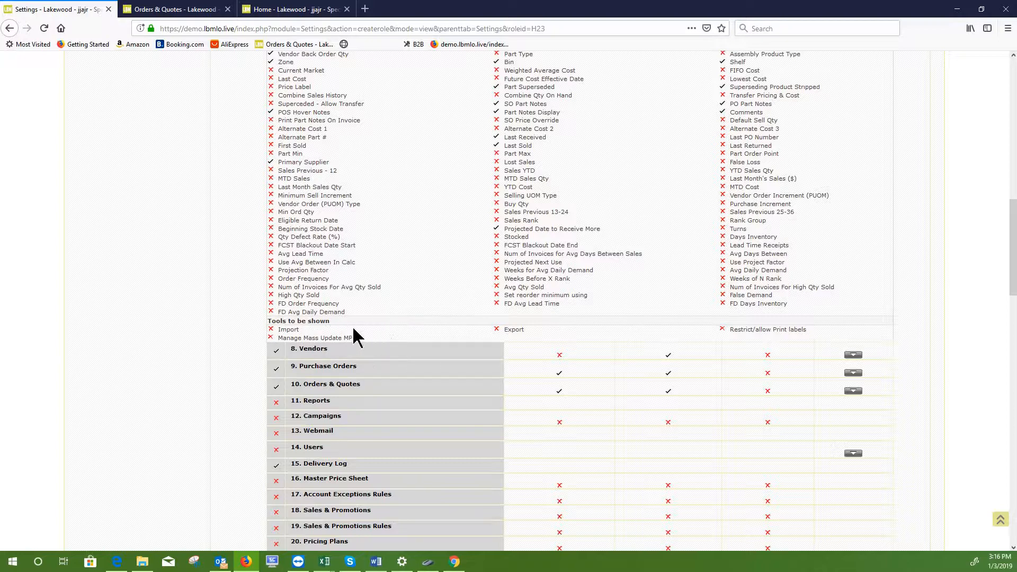
pyautogui.scroll(8, 342, 271)
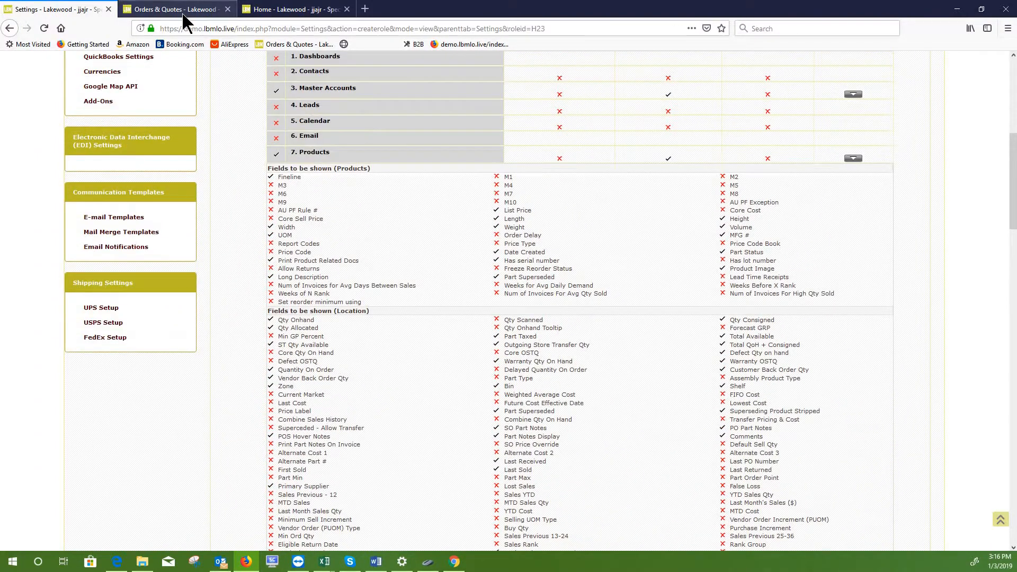
# Step: Switch to the Orders & Quotes browser tab and open the Products page under Product Management
pyautogui.click(175, 9)
pyautogui.moveTo(296, 82)
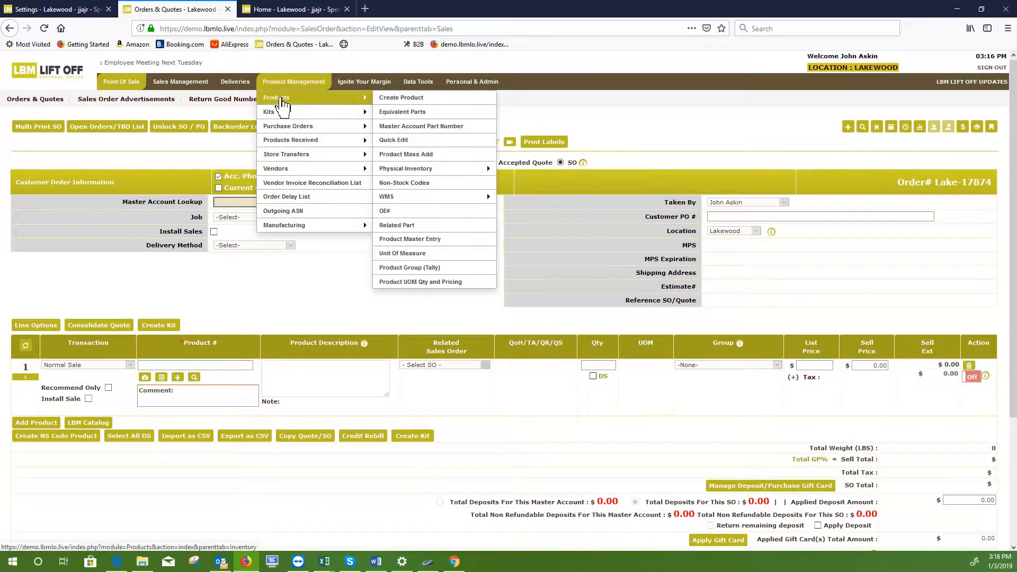
pyautogui.click(281, 102)
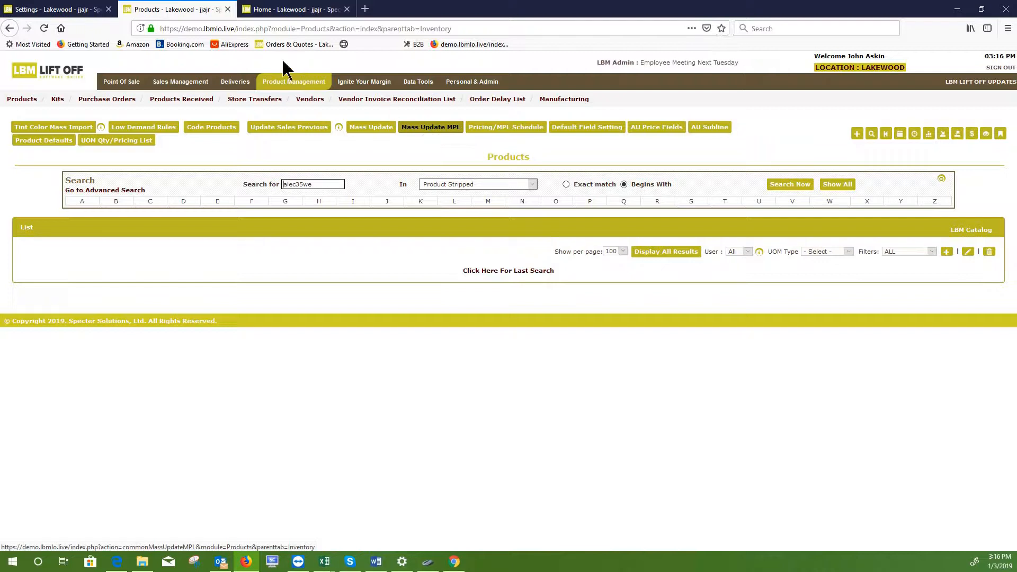
# Step: Return to the Settings browser tab and examine the Counter role's product fields, location fields and tools to be shown for Products
pyautogui.click(95, 12)
pyautogui.scroll(-1, 477, 305)
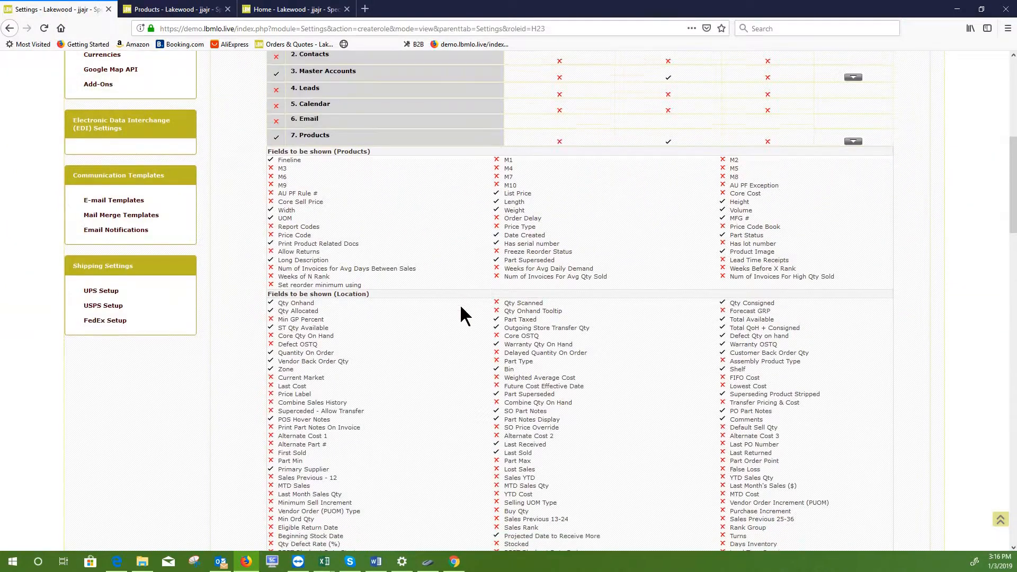
pyautogui.scroll(-5, 461, 307)
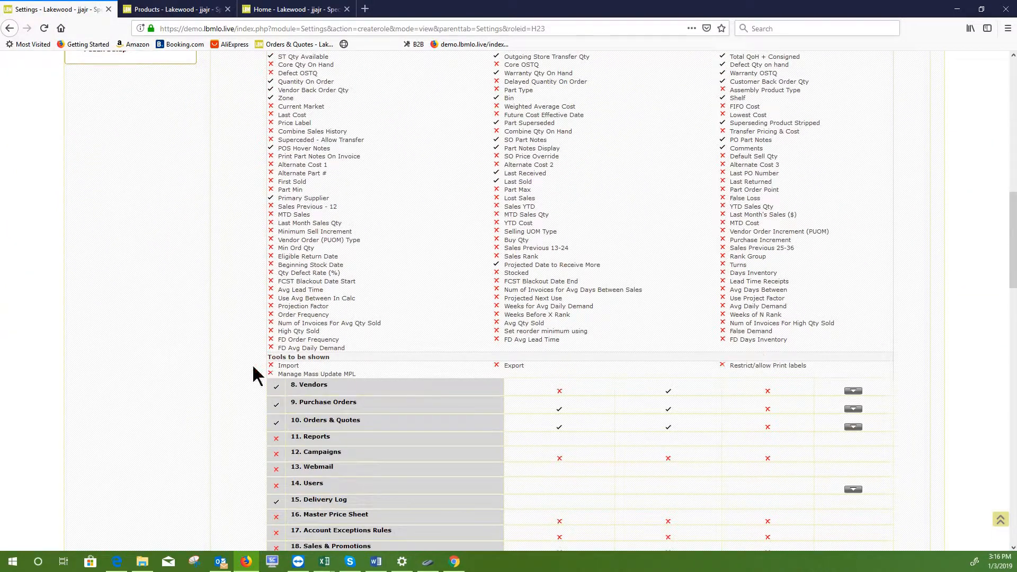
pyautogui.scroll(3, 400, 363)
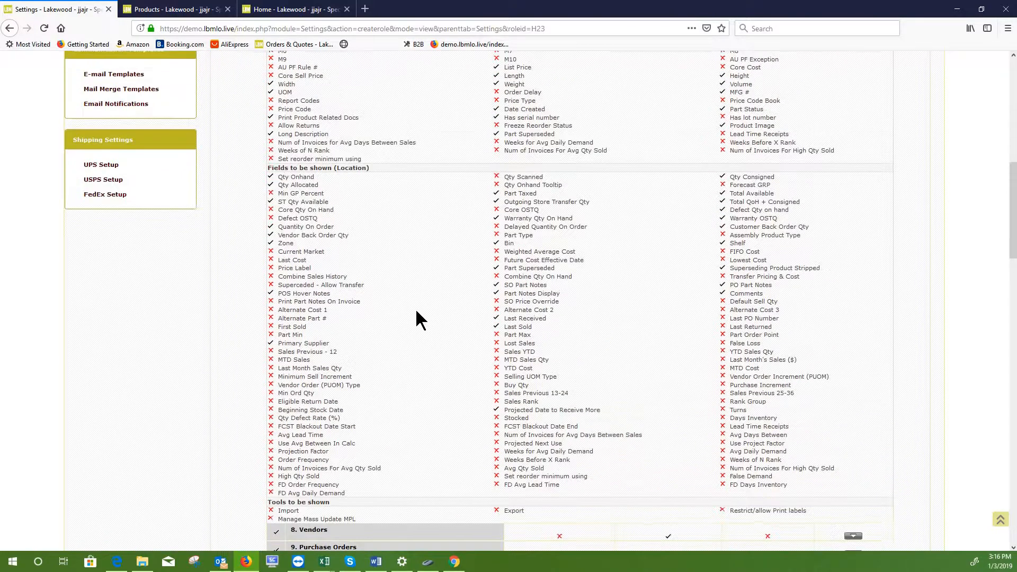
pyautogui.scroll(3, 416, 313)
pyautogui.scroll(-3, 418, 466)
pyautogui.scroll(2, 366, 424)
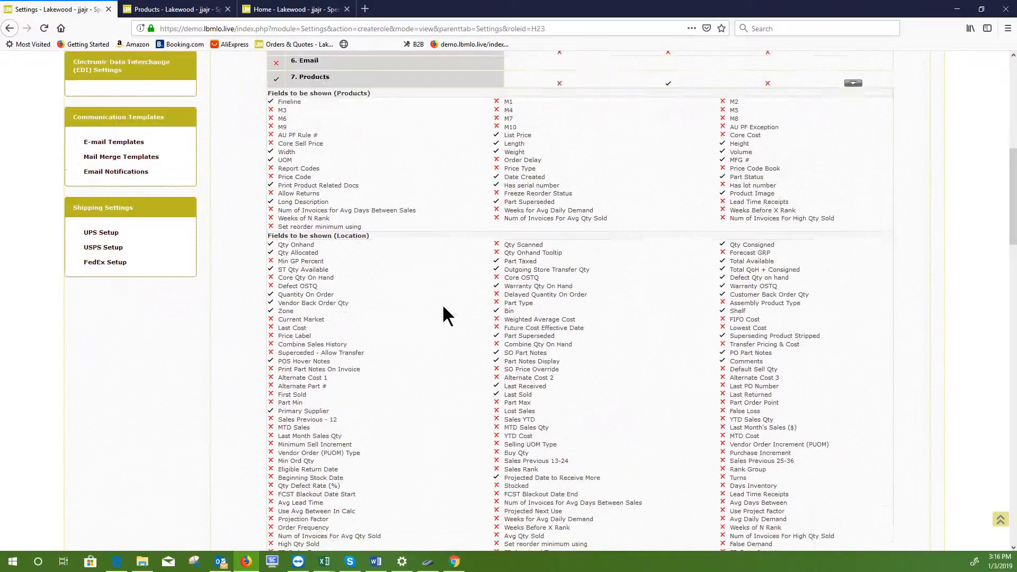
pyautogui.scroll(1, 424, 307)
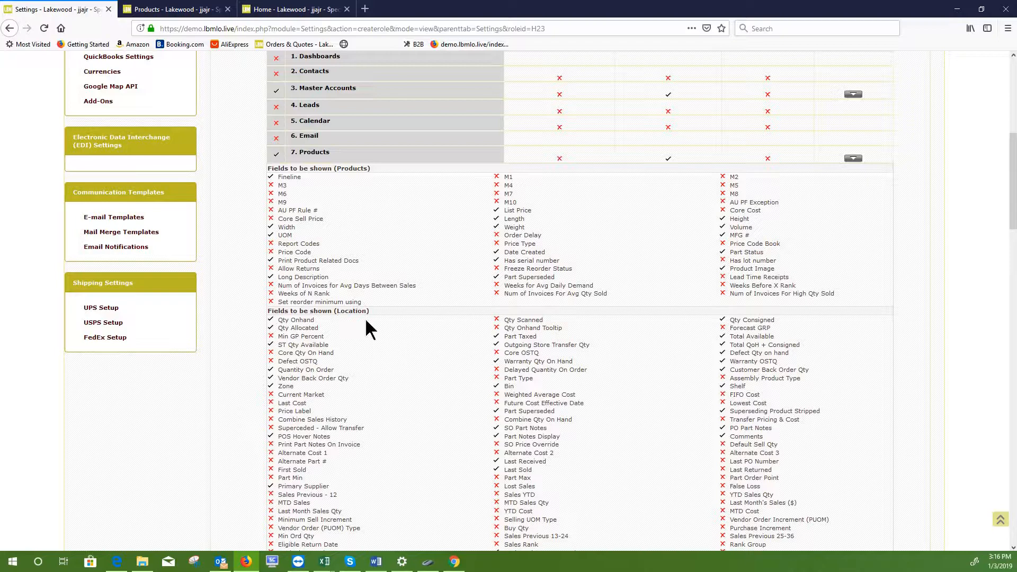
pyautogui.scroll(-3, 376, 476)
pyautogui.scroll(3, 448, 407)
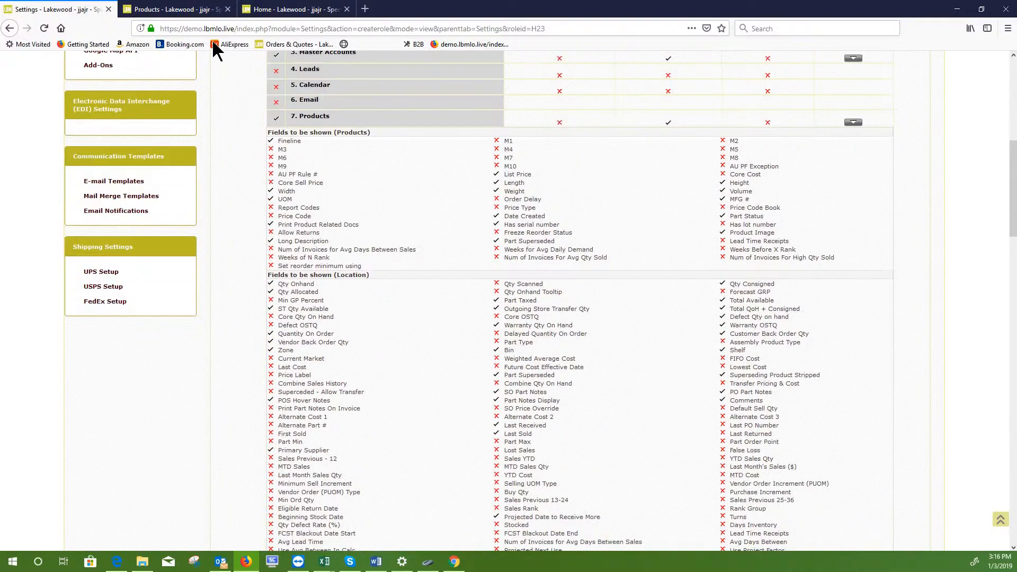
# Step: View the Products page's tools once more and go back to the Counter role's Products field settings
pyautogui.click(168, 11)
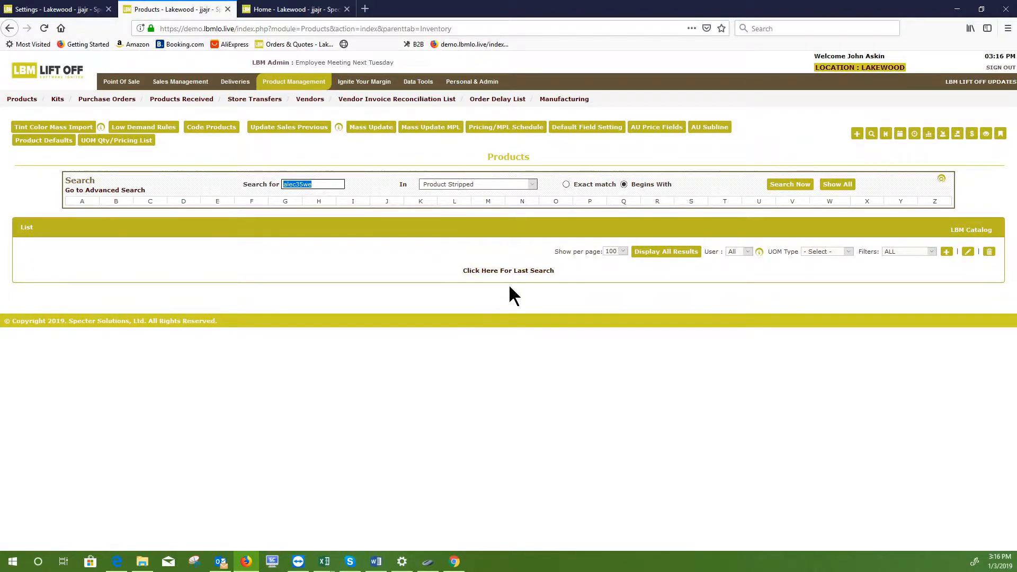
pyautogui.click(67, 11)
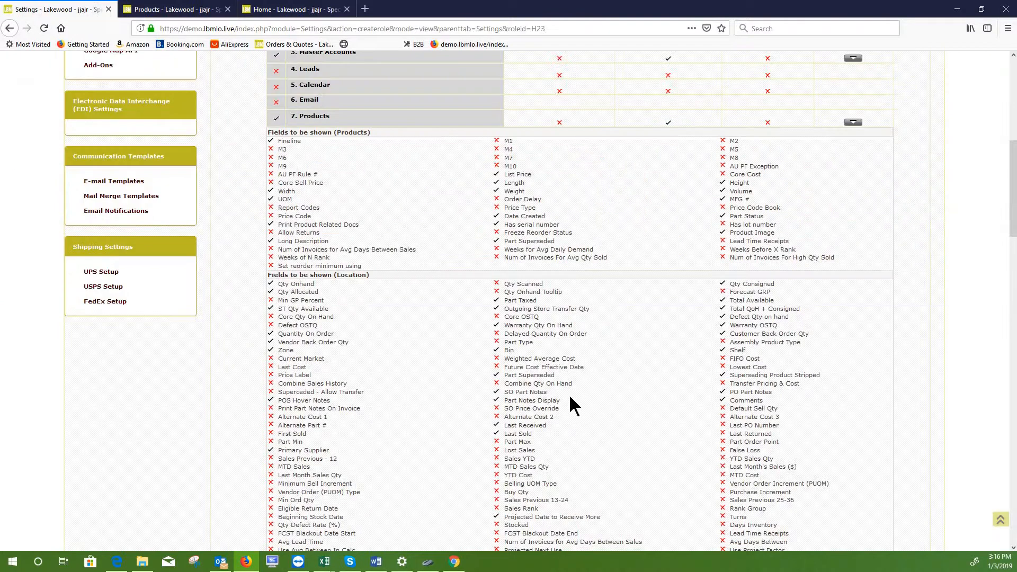
pyautogui.scroll(-3, 569, 395)
pyautogui.scroll(2, 520, 399)
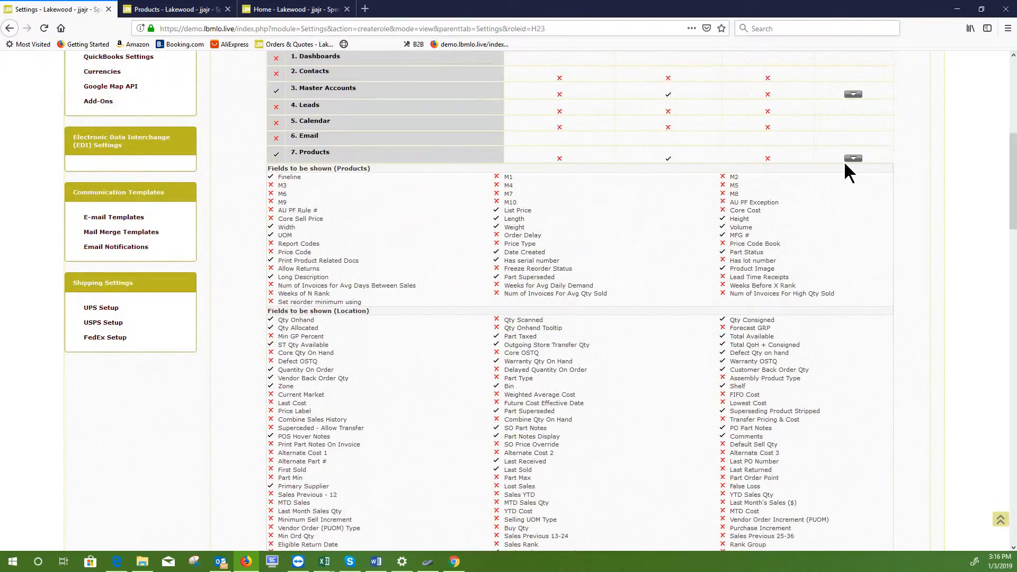
# Step: Collapse the Products fields and tools settings and review the Counter role's properties and global privileges
pyautogui.click(847, 159)
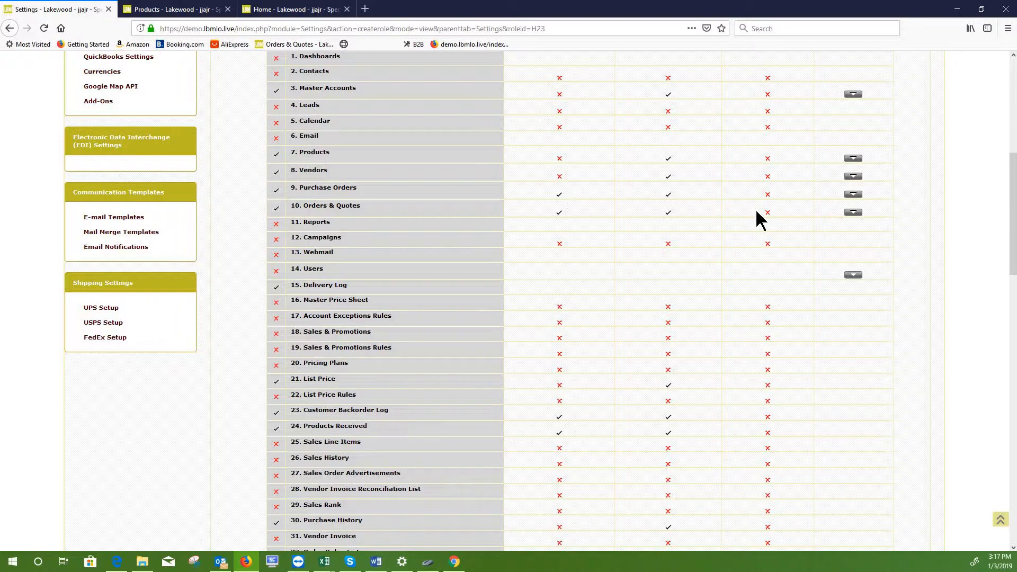
pyautogui.scroll(10, 465, 300)
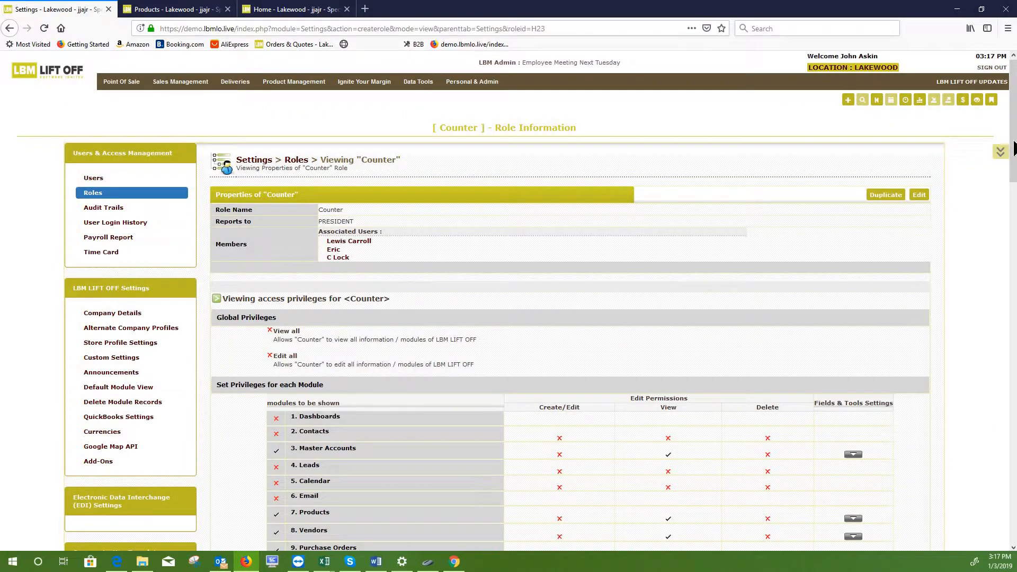
pyautogui.scroll(-2, 412, 253)
pyautogui.scroll(2, 412, 253)
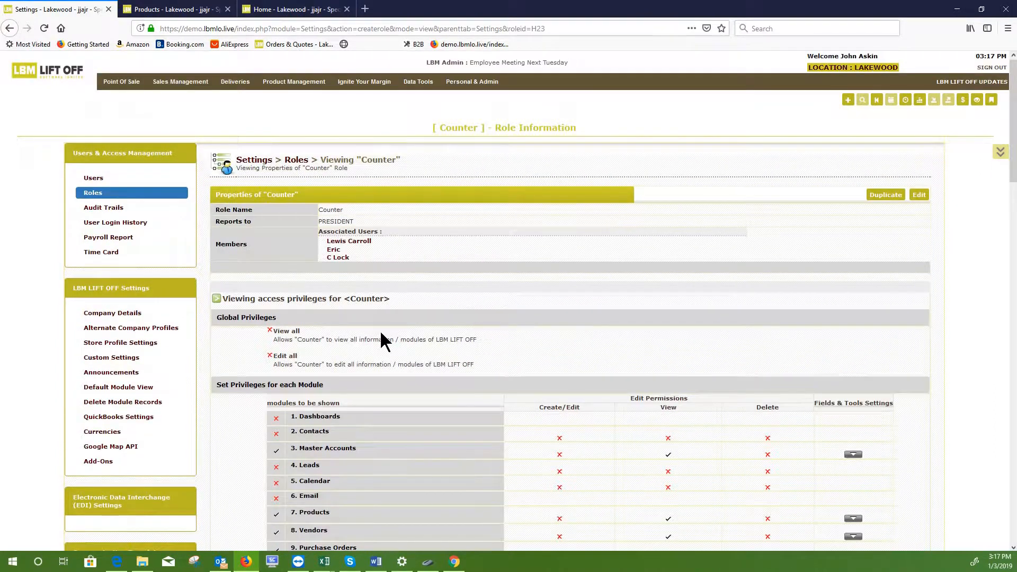